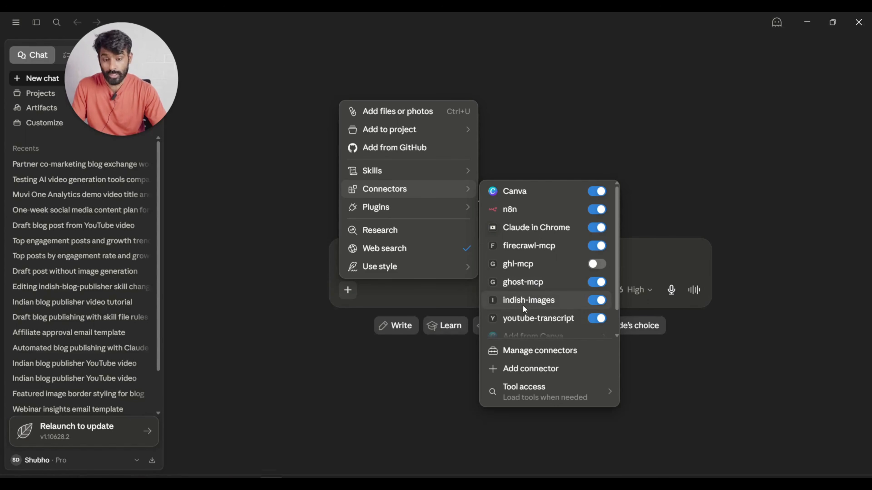
# Step: Review the connectors available to the chat, including indish-images and youtube-transcript, and close the list
pyautogui.scroll(-1, 524, 319)
pyautogui.moveTo(524, 320)
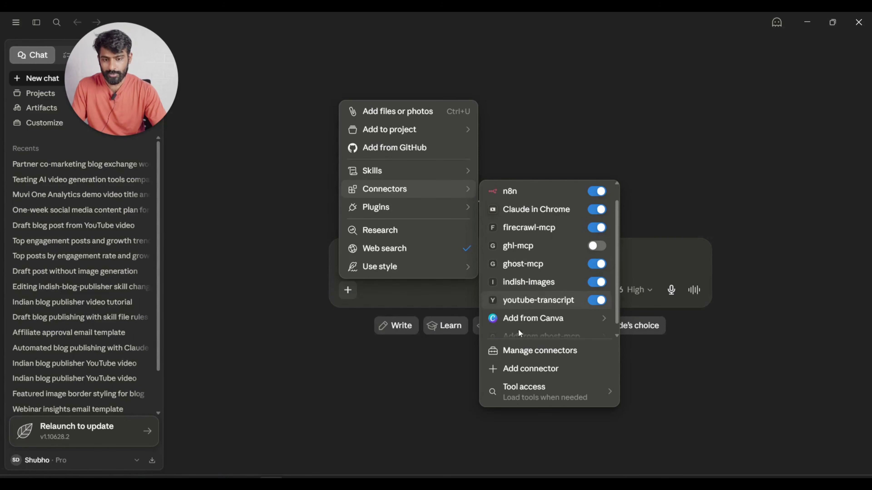
pyautogui.click(68, 459)
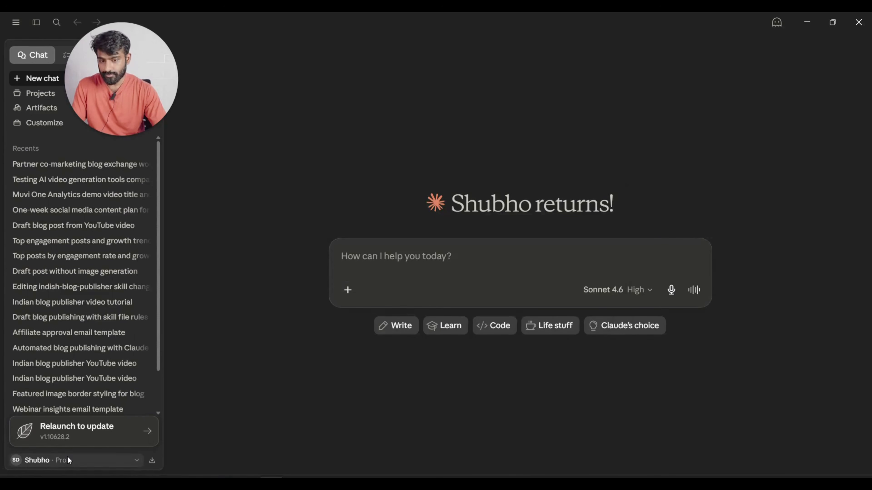
# Step: Open the indish-blog-publisher skill in the customization settings and review its compatibility tools and workflow instructions
pyautogui.click(45, 123)
pyautogui.click(34, 75)
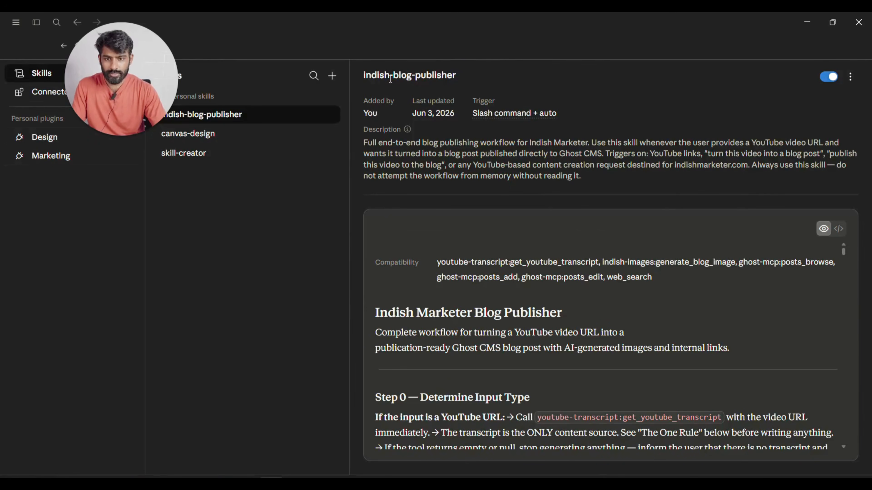
pyautogui.scroll(-2, 542, 343)
pyautogui.scroll(2, 542, 343)
pyautogui.moveTo(438, 258); pyautogui.dragTo(690, 282)
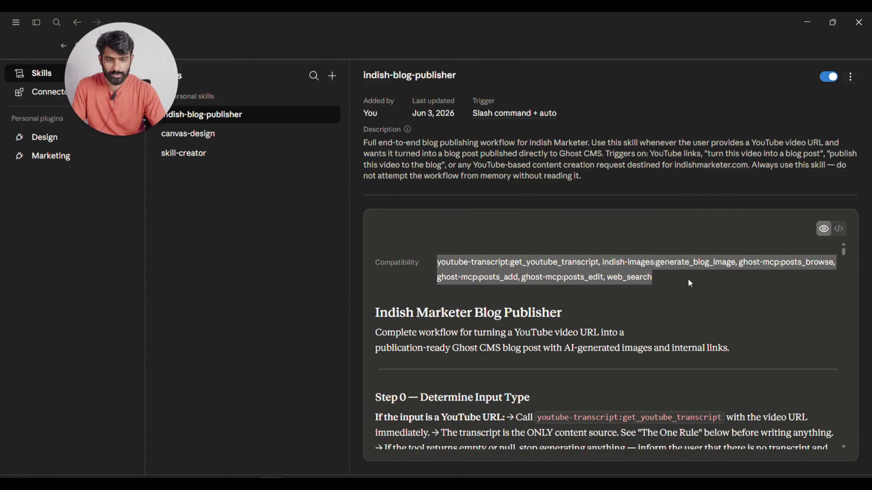
pyautogui.scroll(-10, 505, 409)
pyautogui.scroll(-3, 536, 412)
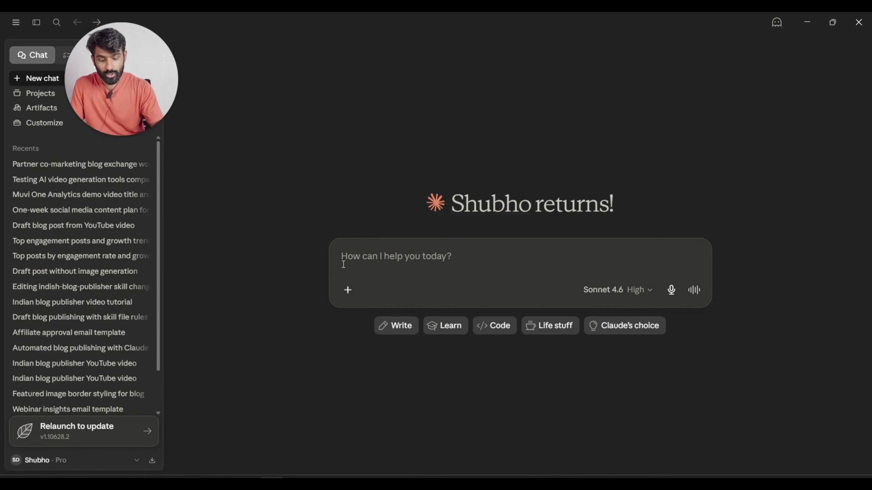
# Step: Send a prompt in Claude invoking indish-blog-publisher with the share link of the Coolify Self-Hosting Guide video copied from YouTube
pyautogui.write('/')
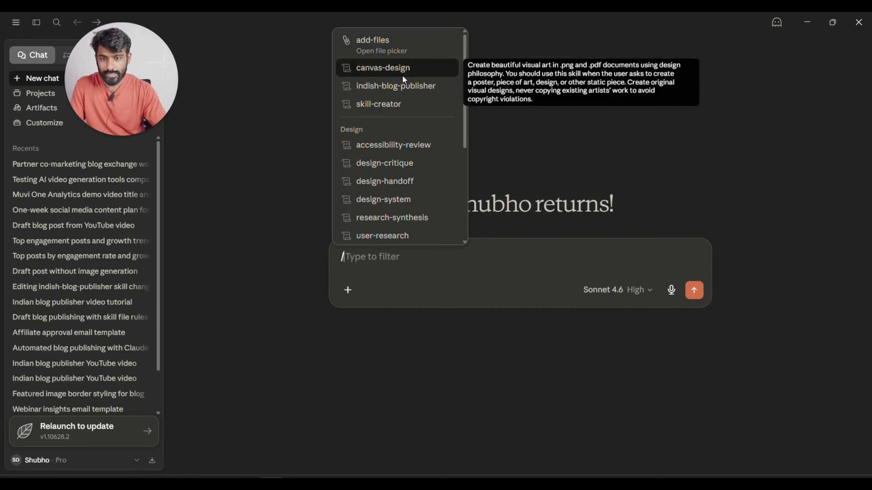
pyautogui.click(406, 88)
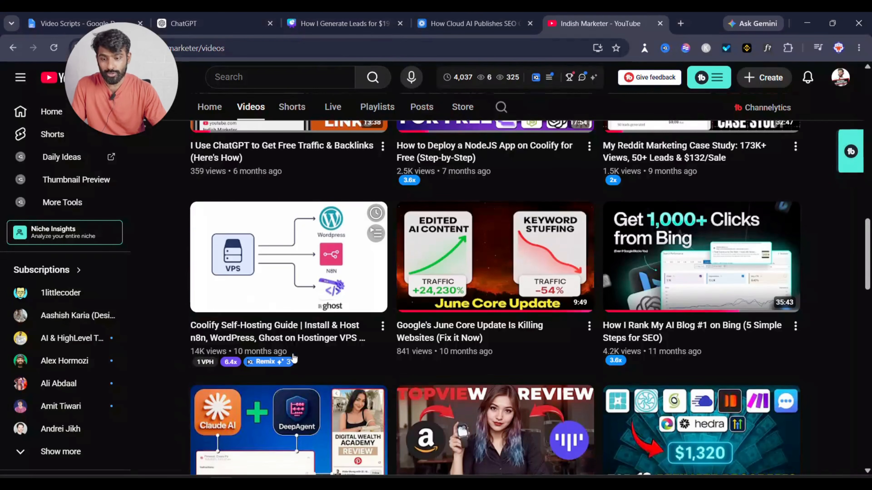
pyautogui.click(384, 329)
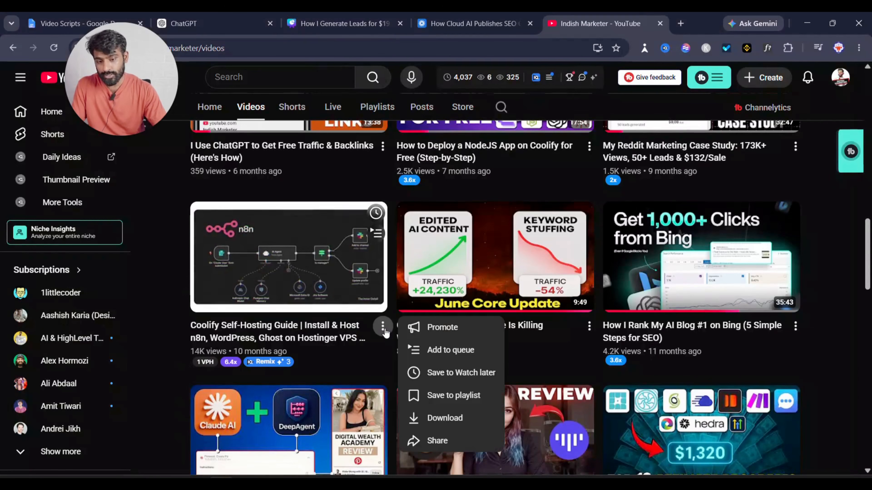
pyautogui.click(413, 442)
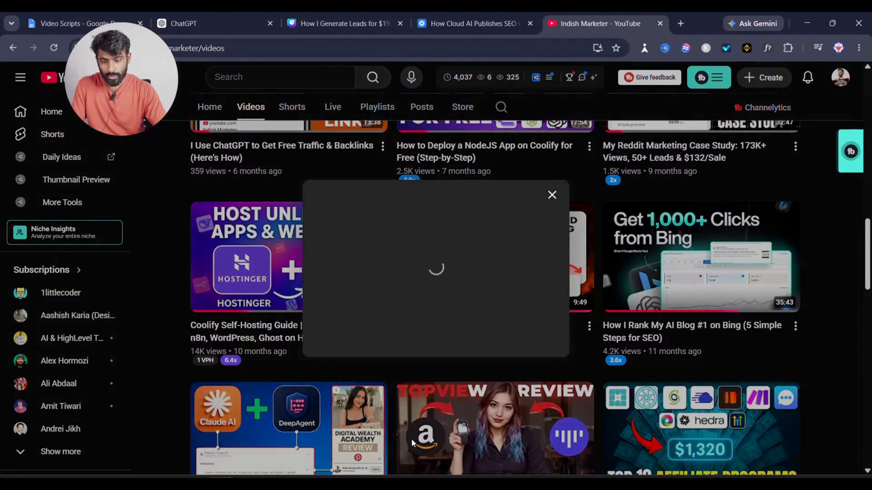
pyautogui.click(532, 327)
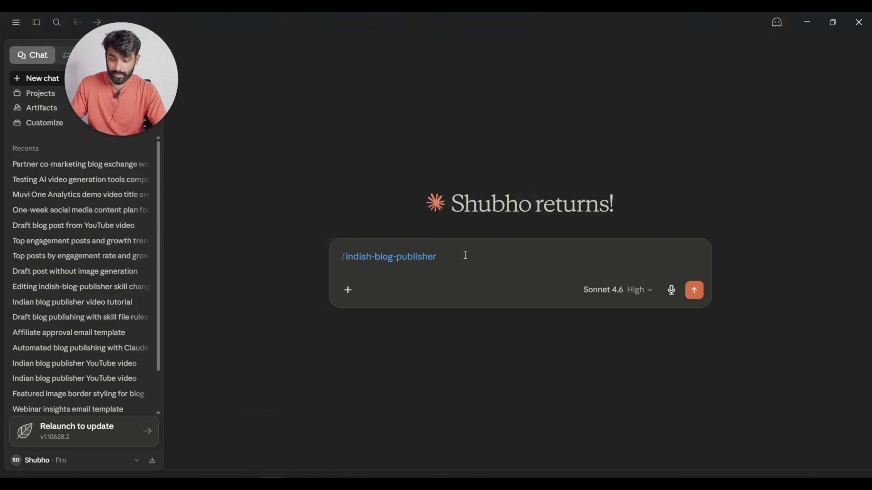
pyautogui.hotkey('ctrl', 'v')
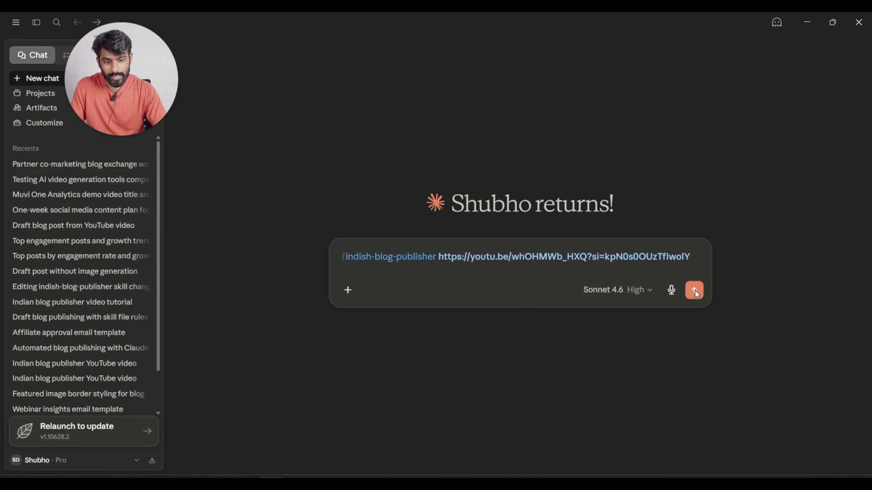
pyautogui.click(694, 290)
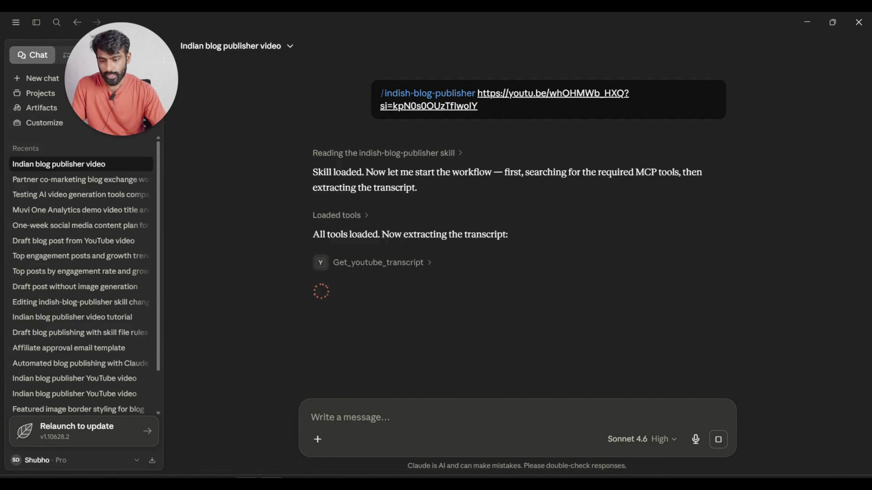
# Step: Switch to the browser and open the Coolify dashboard and the Cloudflare dashboard in separate new tabs
pyautogui.hotkey('alt', 'Tab')
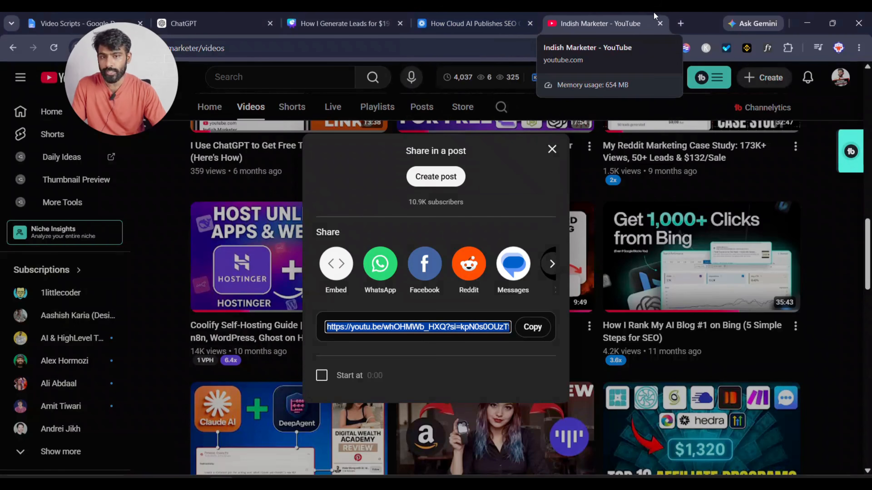
pyautogui.click(681, 23)
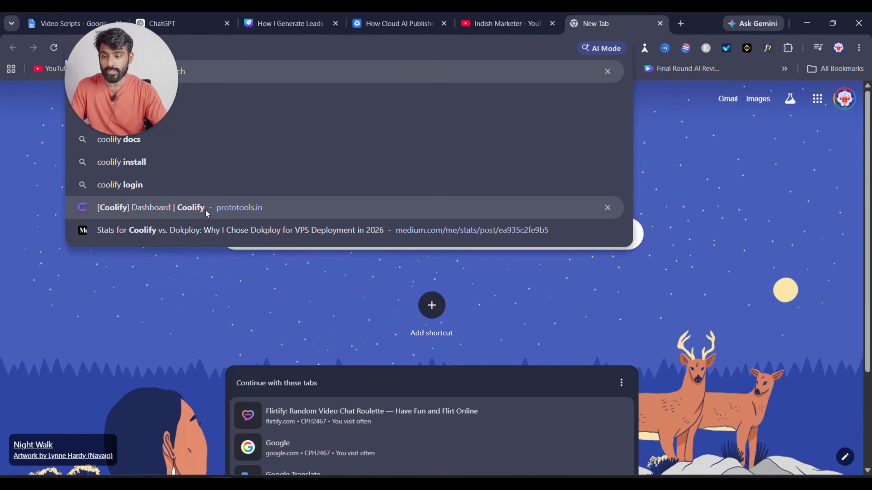
pyautogui.click(206, 210)
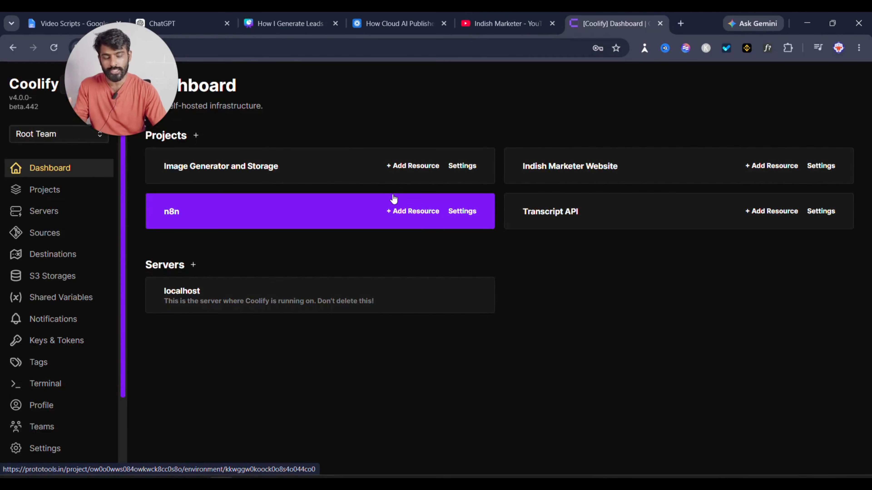
pyautogui.click(680, 24)
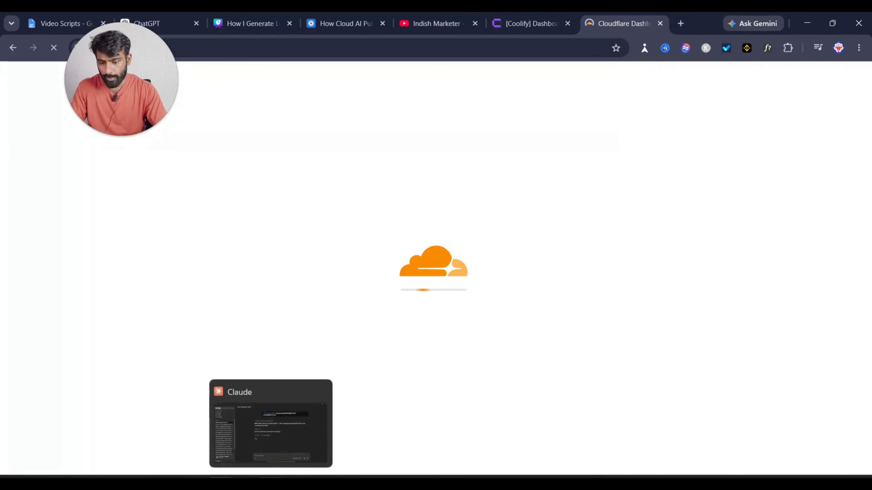
pyautogui.click(271, 481)
pyautogui.scroll(-1, 398, 234)
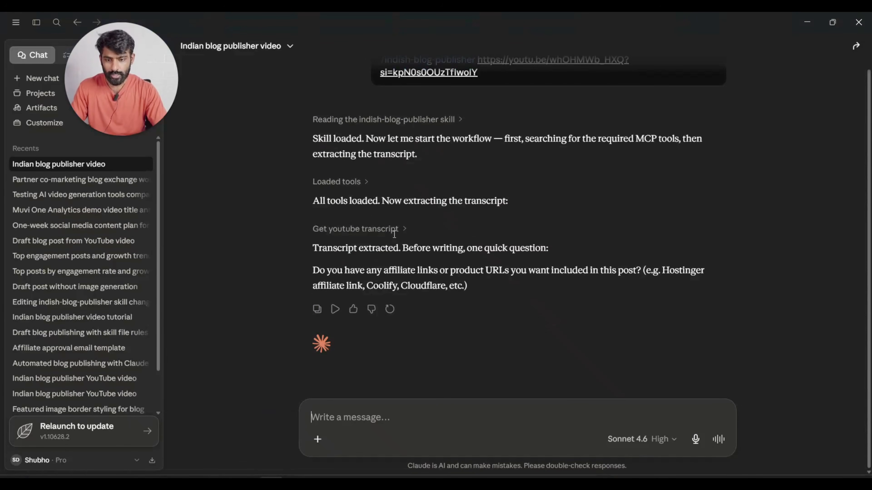
pyautogui.moveTo(546, 248); pyautogui.dragTo(261, 248)
pyautogui.click(262, 248)
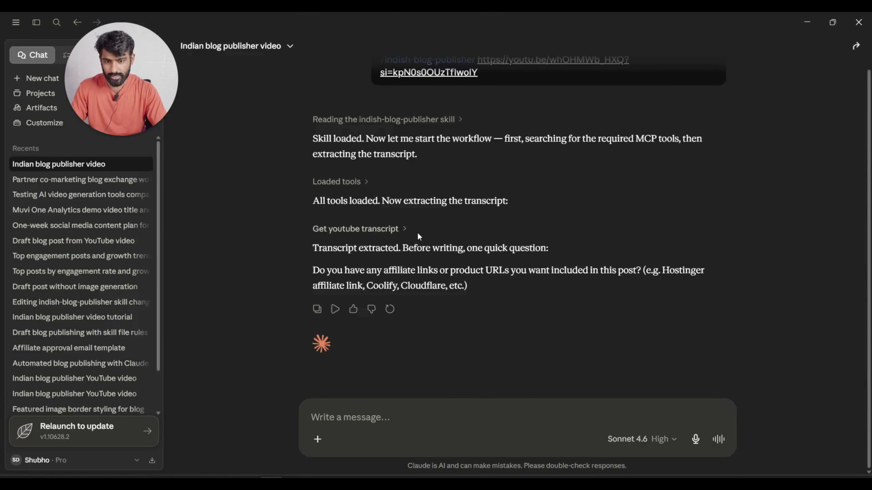
pyautogui.moveTo(313, 282); pyautogui.dragTo(502, 279)
pyautogui.click(420, 419)
pyautogui.hotkey('ctrl', 'v')
pyautogui.moveTo(420, 419); pyautogui.dragTo(447, 418)
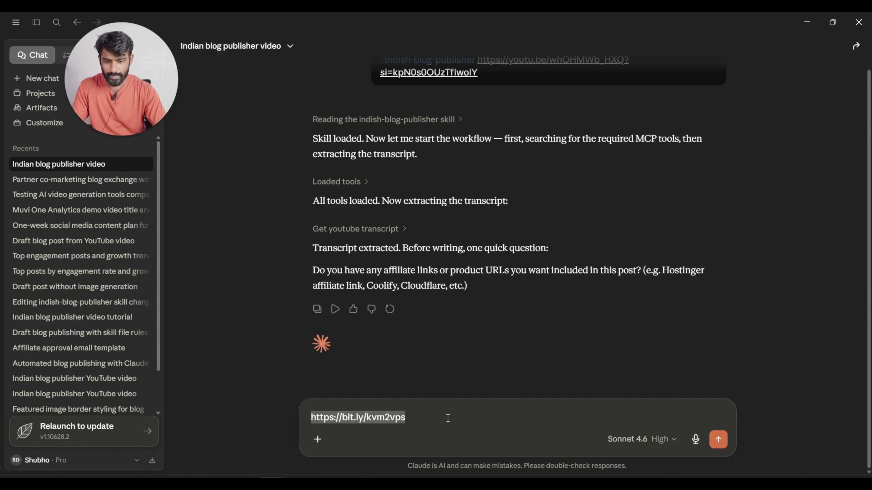
pyautogui.click(447, 418)
pyautogui.press('Return')
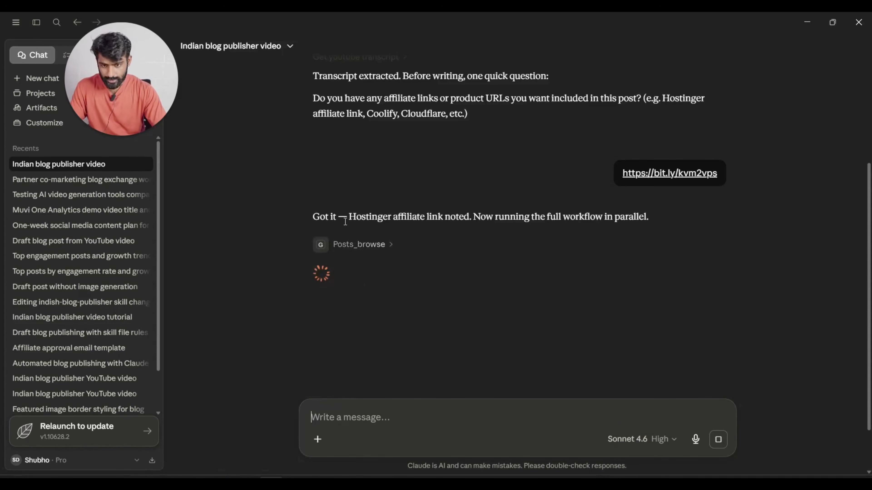
# Step: Expand the workflow's tool calls and inspect the request and response of the Ghost posts browsing
pyautogui.click(387, 244)
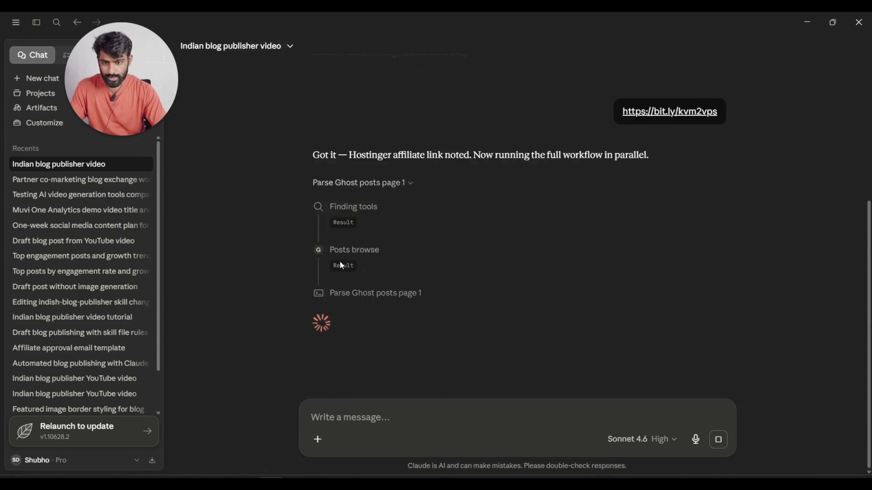
pyautogui.click(340, 267)
pyautogui.scroll(-5, 374, 329)
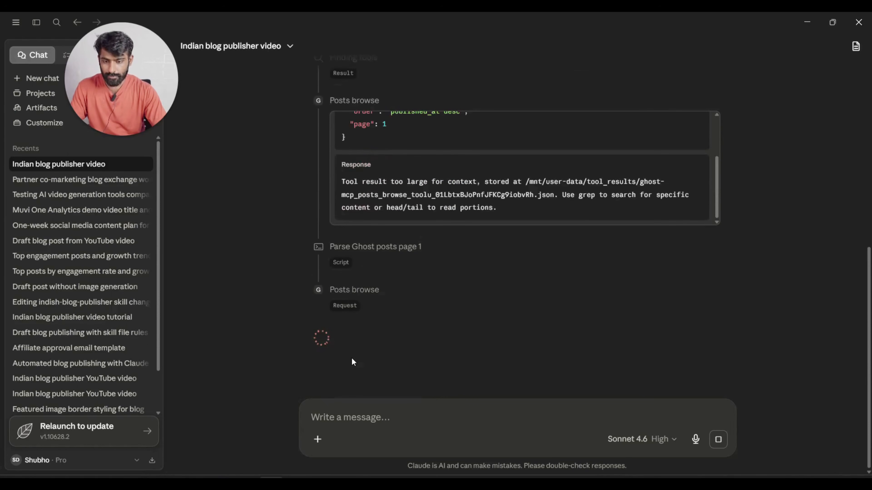
pyautogui.click(353, 302)
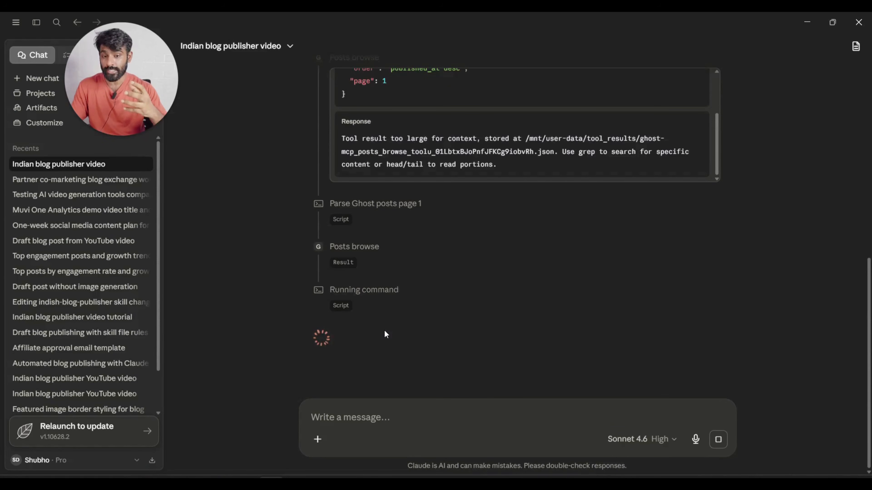
pyautogui.scroll(5, 350, 240)
pyautogui.scroll(-5, 349, 240)
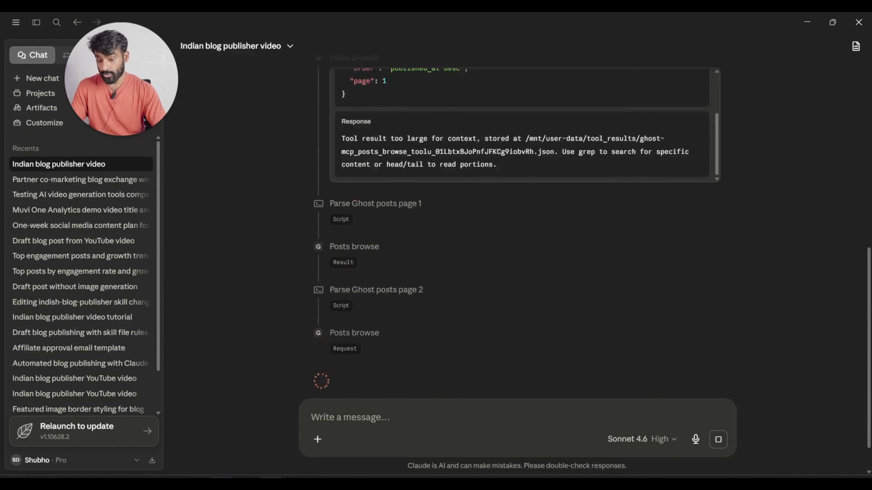
# Step: Switch to Cloudflare in the browser, open the transcrip-api worker, and review its overview and metrics
pyautogui.click(222, 479)
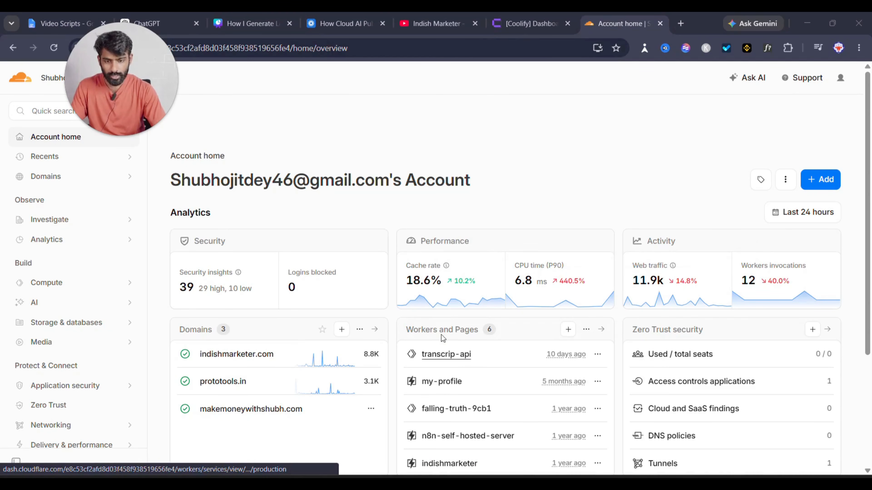
pyautogui.click(436, 357)
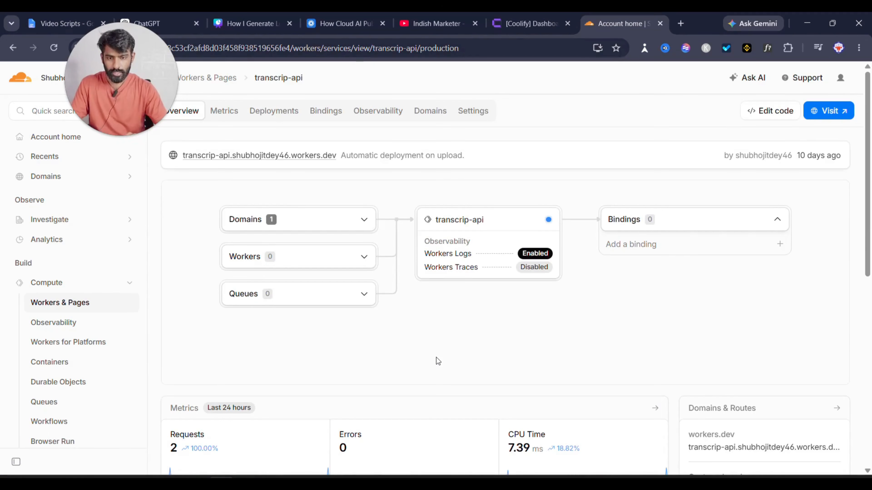
pyautogui.scroll(-5, 352, 370)
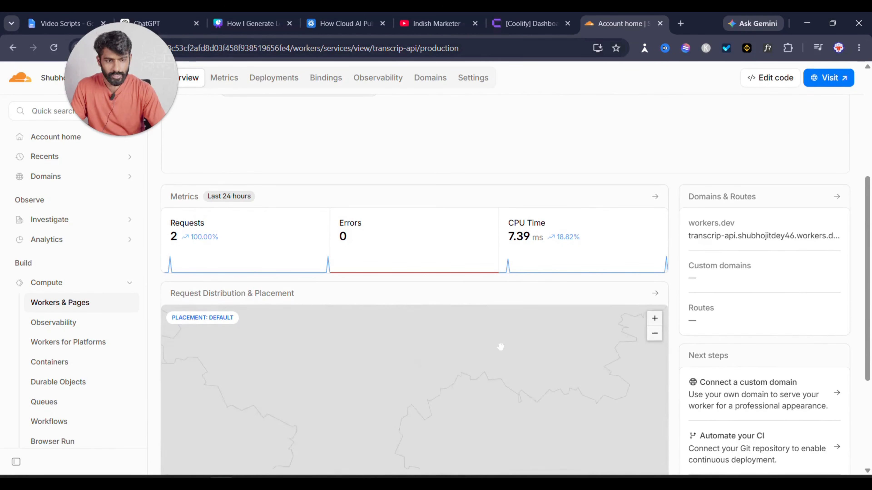
pyautogui.scroll(5, 407, 133)
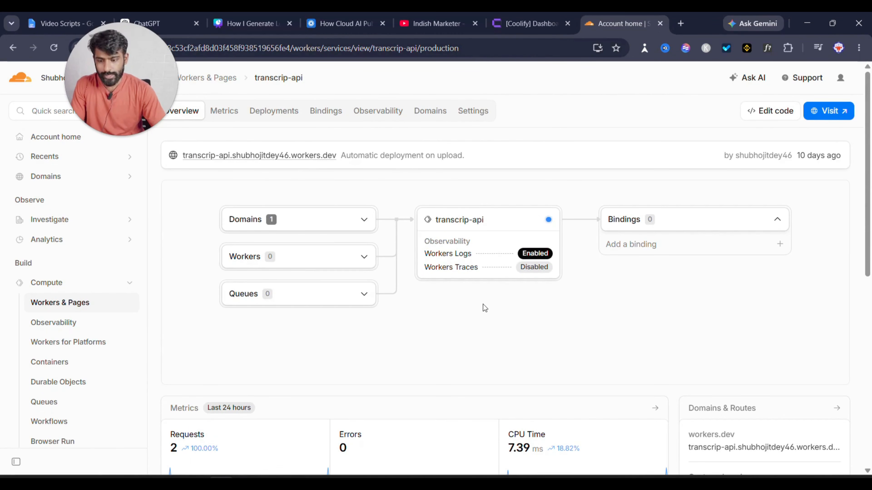
pyautogui.scroll(-4, 482, 304)
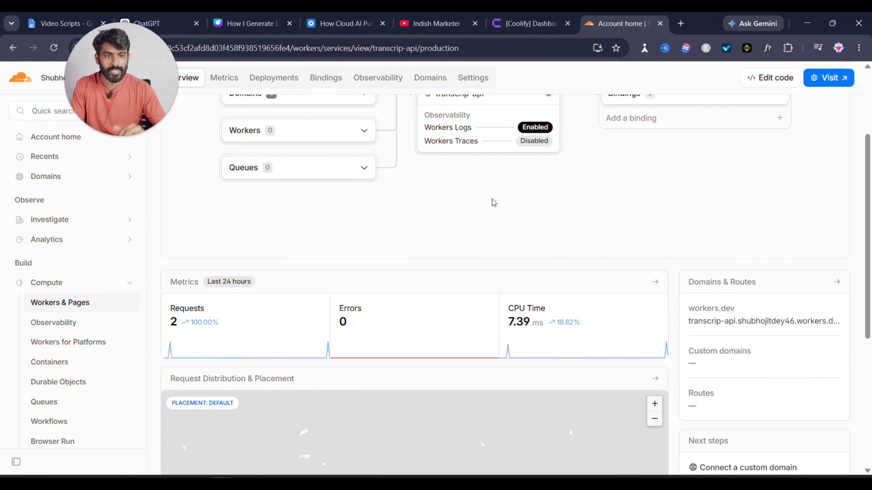
pyautogui.scroll(1, 501, 162)
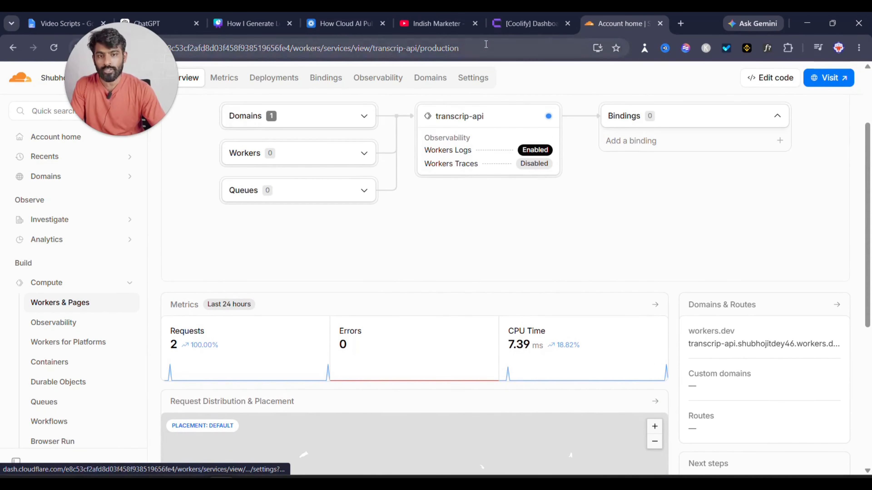
# Step: Check the projects on the Coolify dashboard, and open the R2 Object Storage overview under Cloudflare's Storage & databases
pyautogui.click(515, 21)
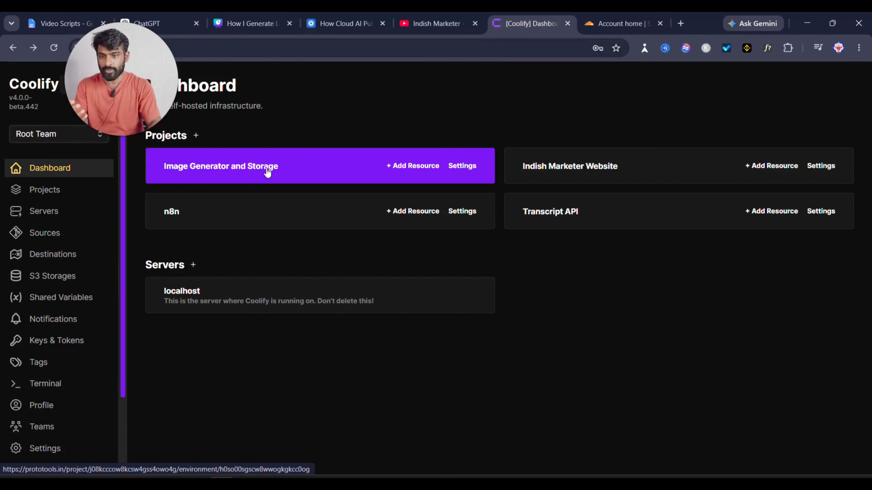
pyautogui.click(610, 15)
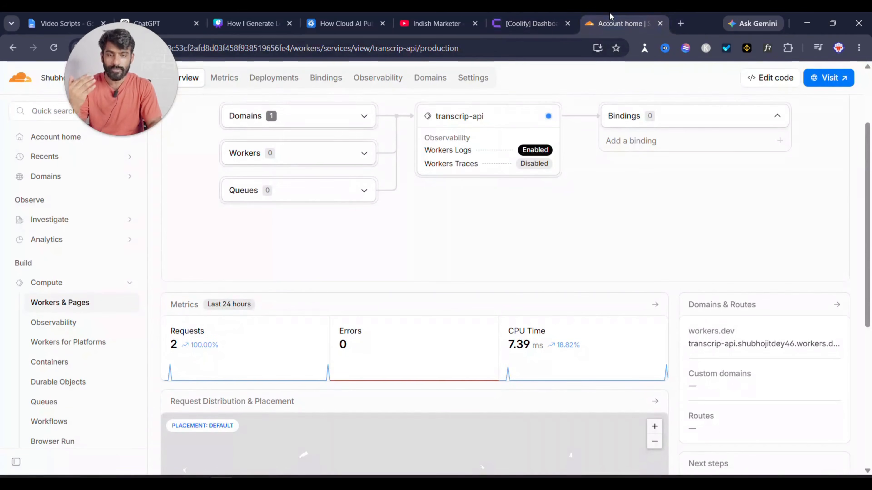
pyautogui.scroll(-5, 76, 324)
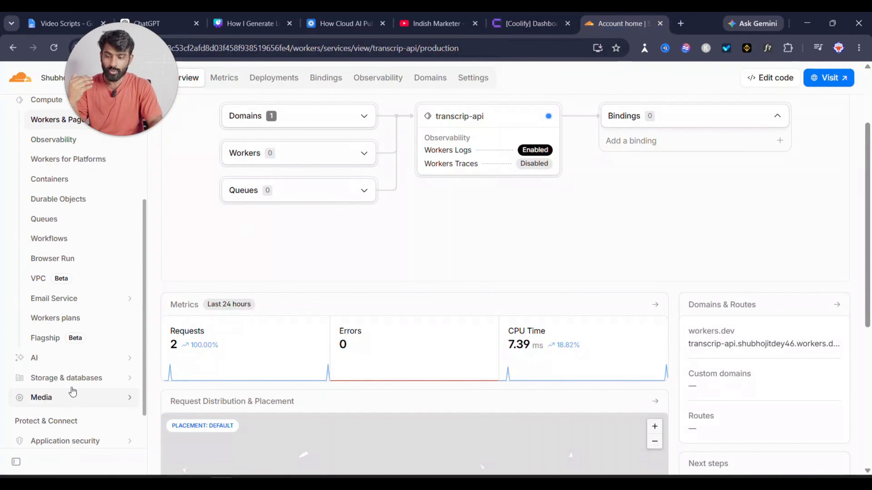
pyautogui.click(74, 379)
pyautogui.scroll(-3, 74, 382)
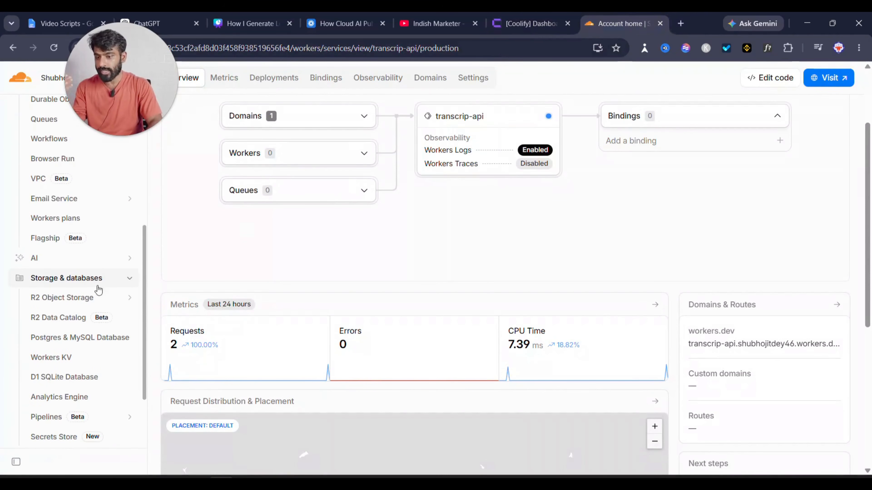
pyautogui.click(111, 298)
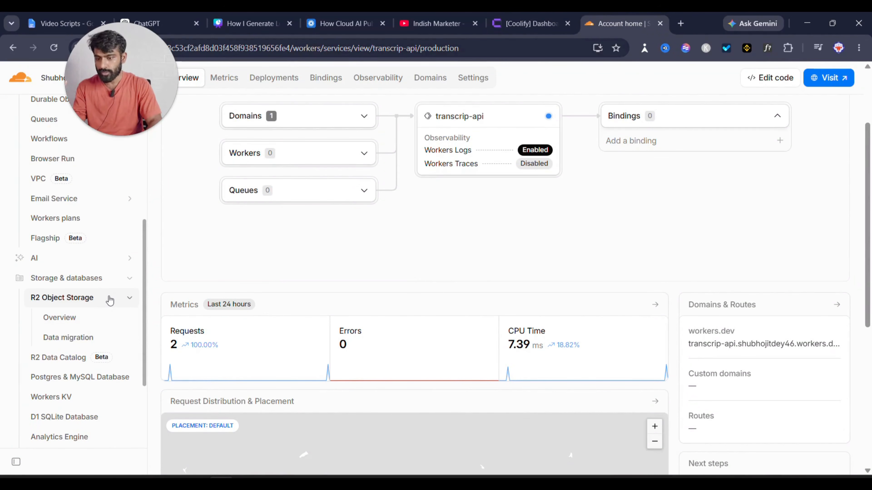
pyautogui.click(76, 317)
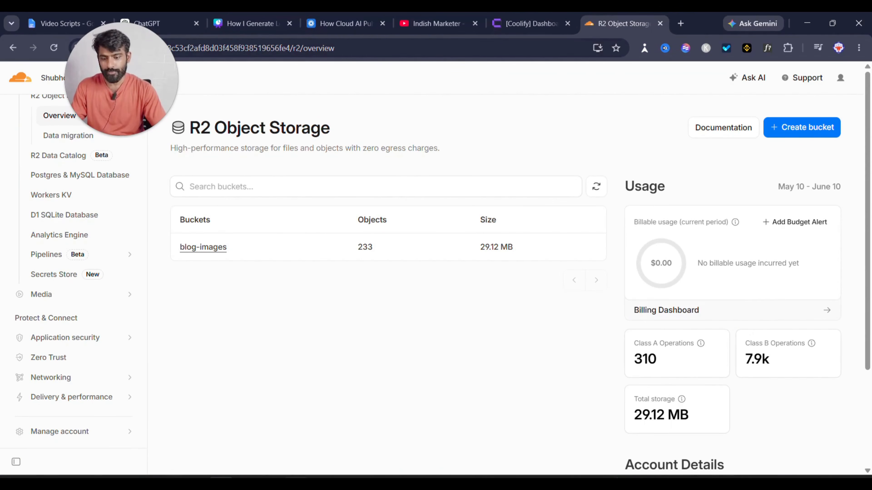
# Step: Switch to Claude and review the article topics from the transcript and the selected internal links
pyautogui.click(271, 483)
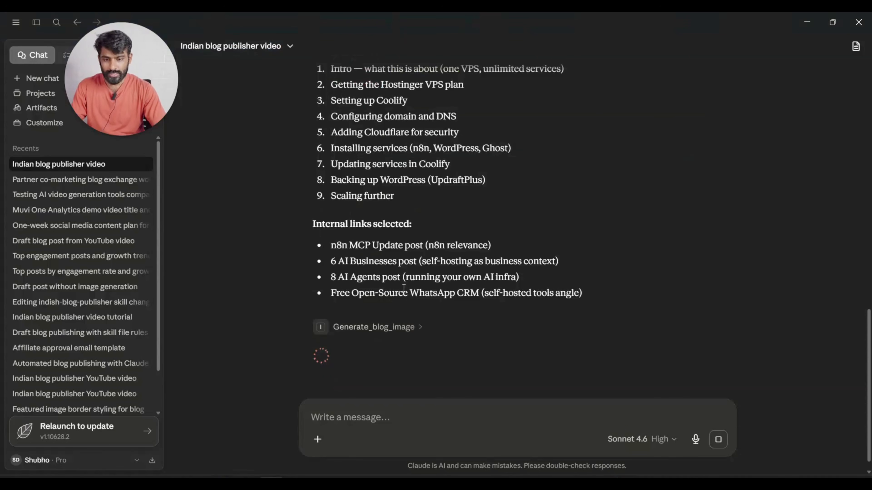
pyautogui.scroll(5, 453, 274)
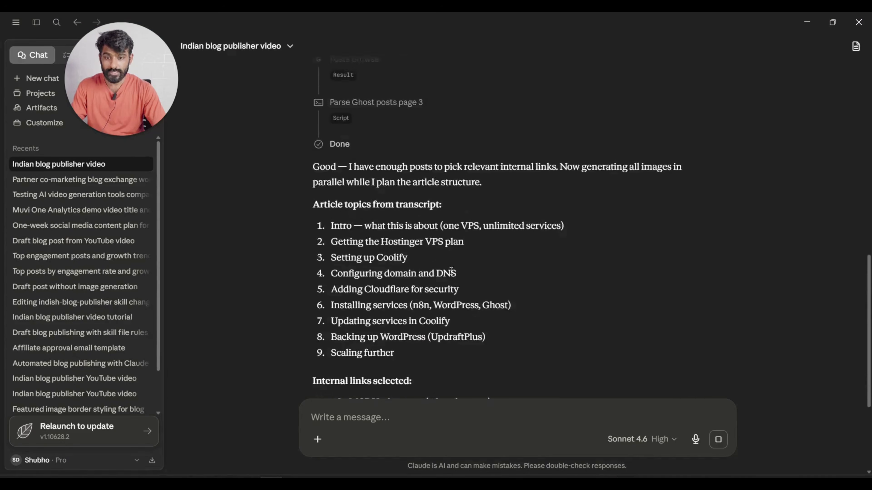
pyautogui.scroll(-4, 377, 261)
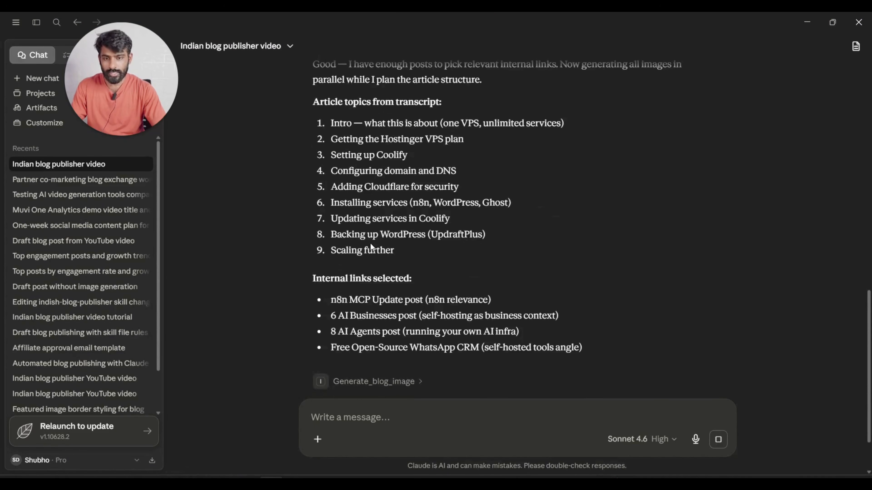
pyautogui.moveTo(307, 120); pyautogui.dragTo(366, 232)
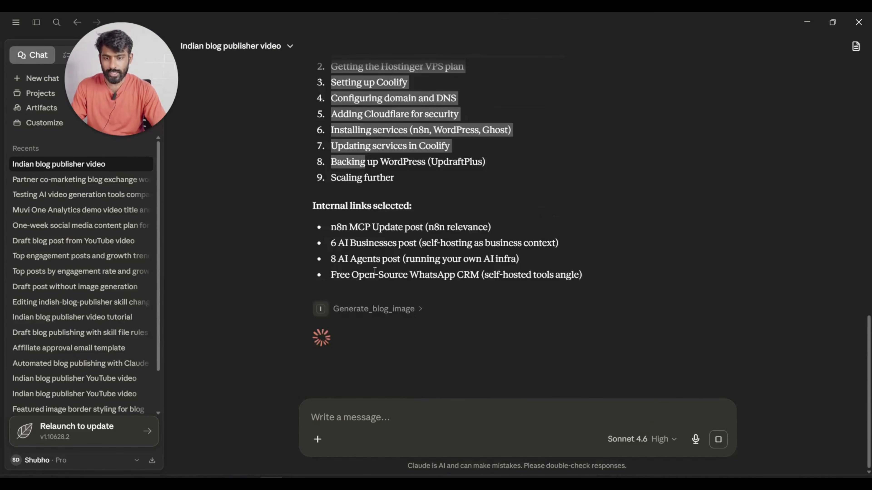
pyautogui.moveTo(336, 219); pyautogui.dragTo(615, 288)
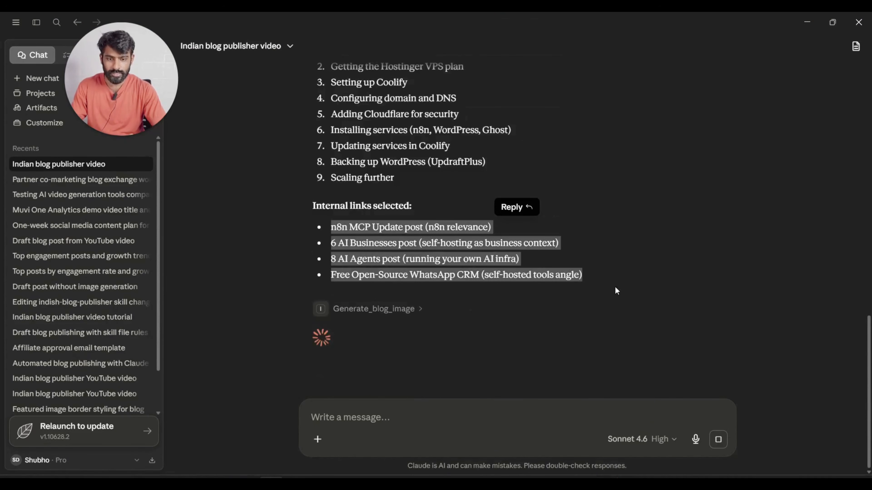
# Step: Expand the Generate_blog_image calls, inspect the first result's response, and open its coolify-vps-self-hosting-featured image URL in the browser
pyautogui.click(393, 309)
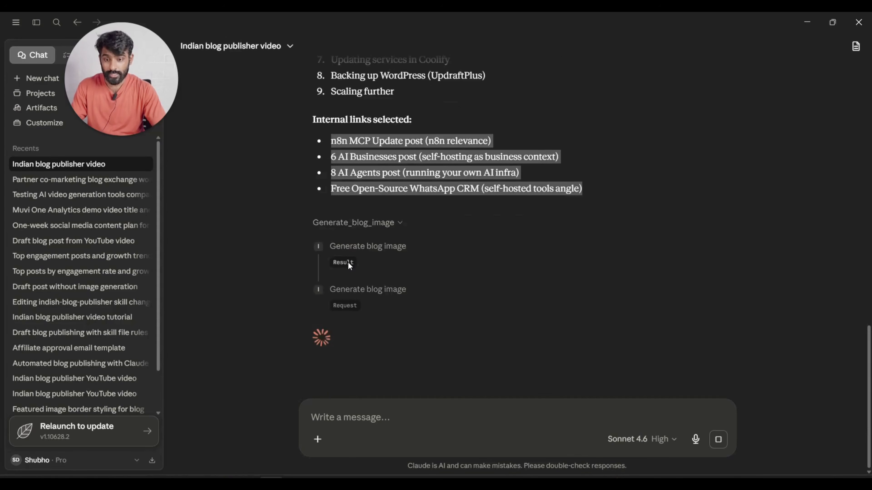
pyautogui.click(349, 266)
pyautogui.scroll(-3, 399, 294)
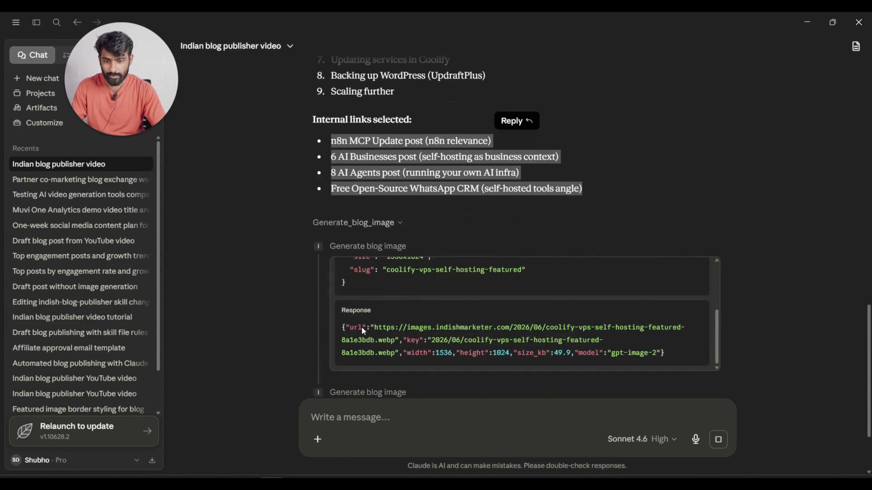
pyautogui.scroll(-1, 362, 326)
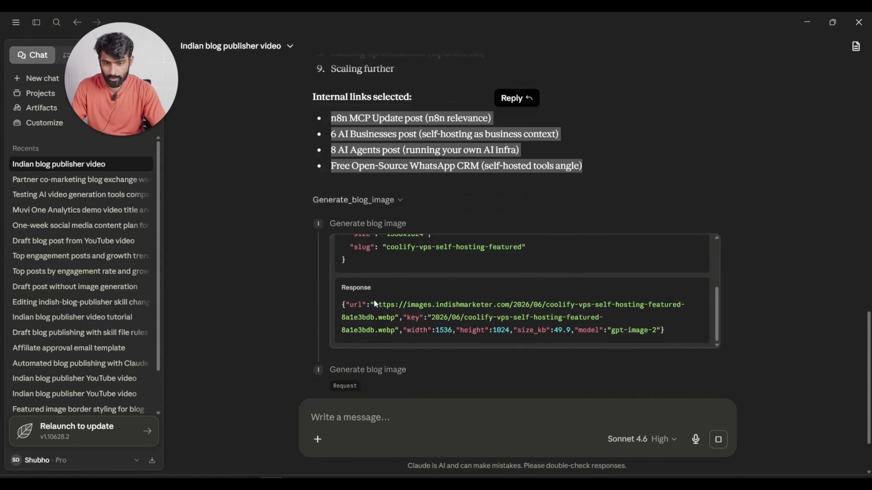
pyautogui.moveTo(373, 302); pyautogui.dragTo(365, 329)
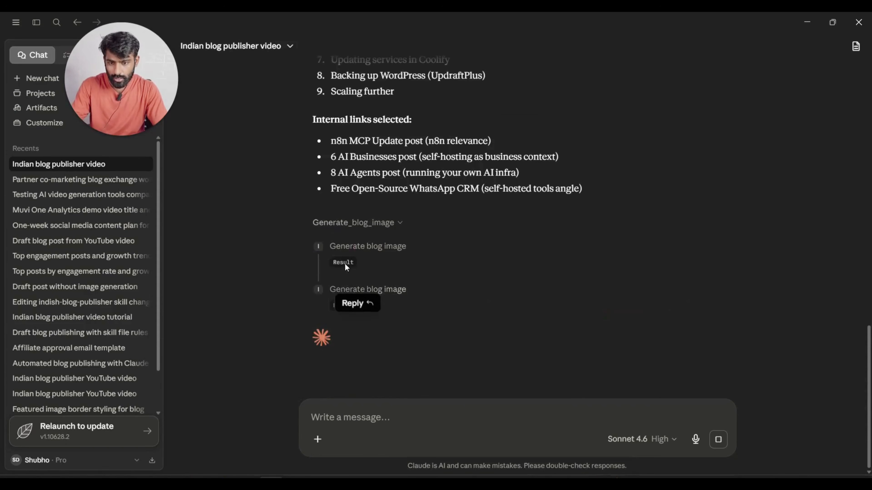
pyautogui.click(345, 266)
pyautogui.scroll(-3, 399, 305)
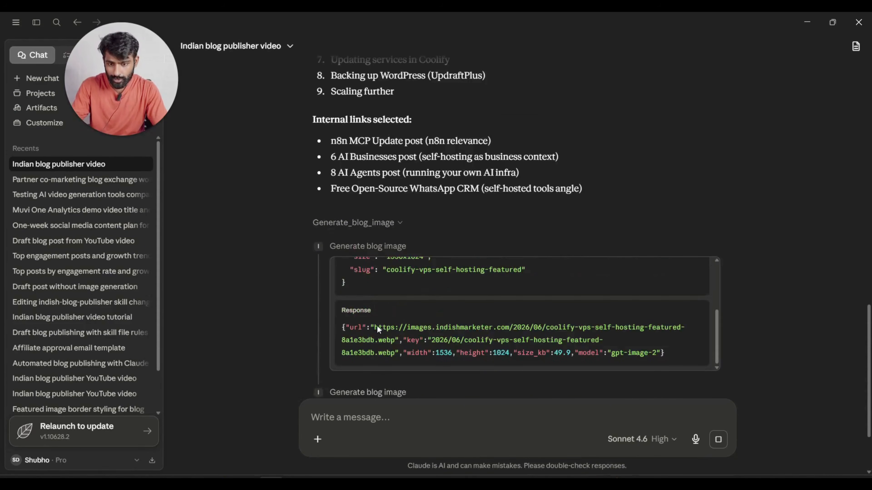
pyautogui.moveTo(374, 325); pyautogui.dragTo(382, 334)
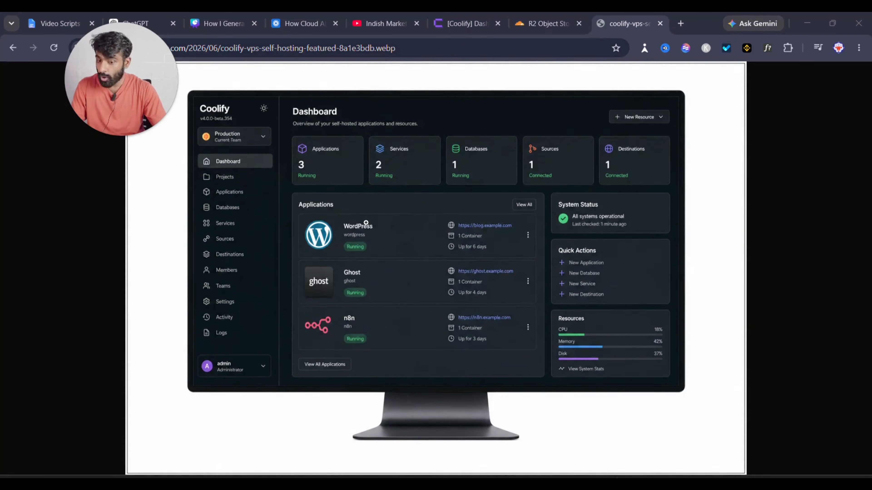
# Step: Return to Claude and review the workflow from the Ghost posts browsing and parsing through the article plan to the image generation calls
pyautogui.click(271, 484)
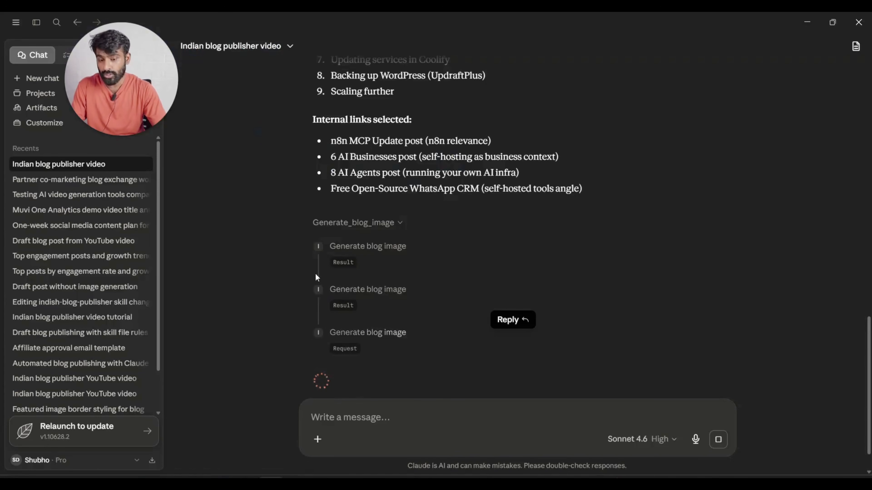
pyautogui.scroll(12, 296, 281)
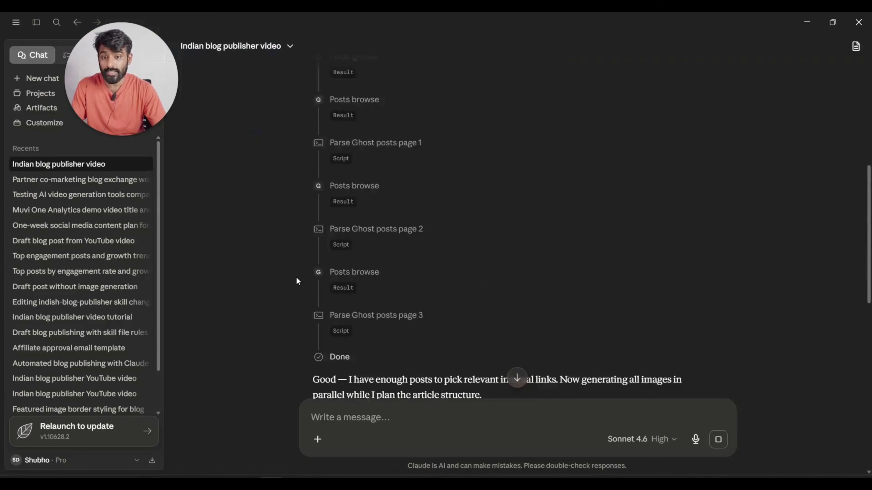
pyautogui.scroll(6, 297, 278)
pyautogui.scroll(-15, 296, 278)
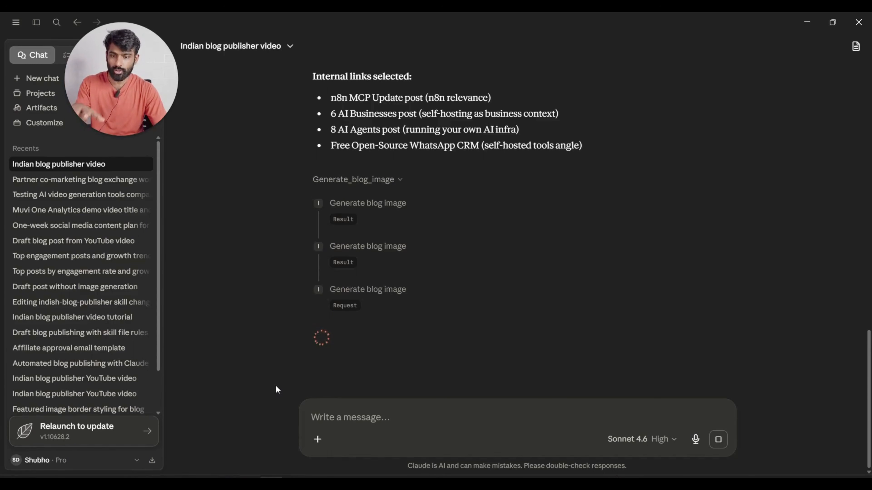
pyautogui.scroll(15, 420, 309)
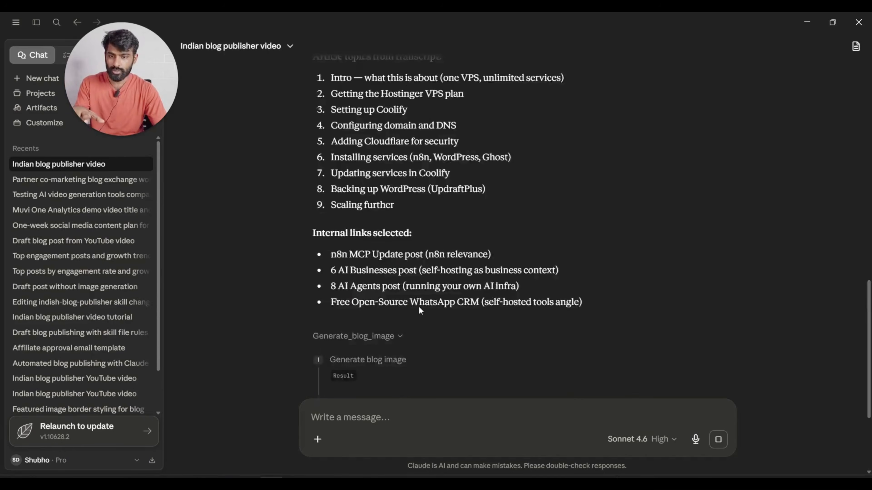
pyautogui.scroll(2, 419, 308)
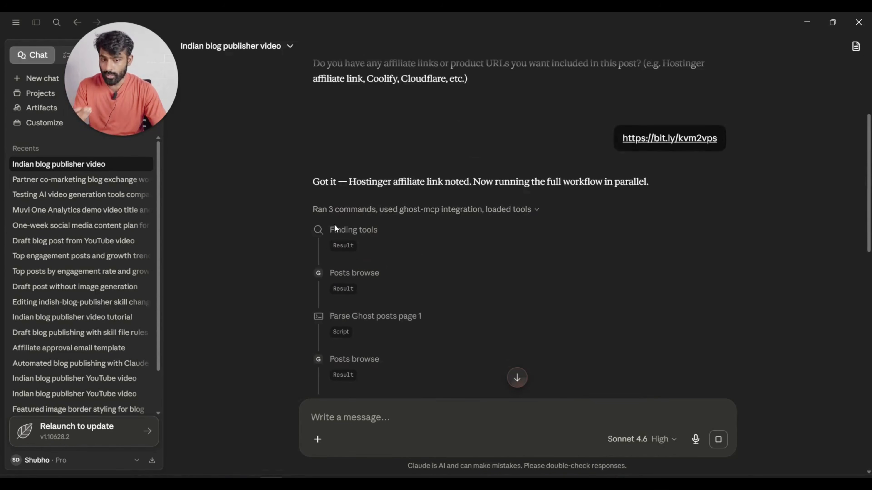
pyautogui.scroll(-3, 359, 290)
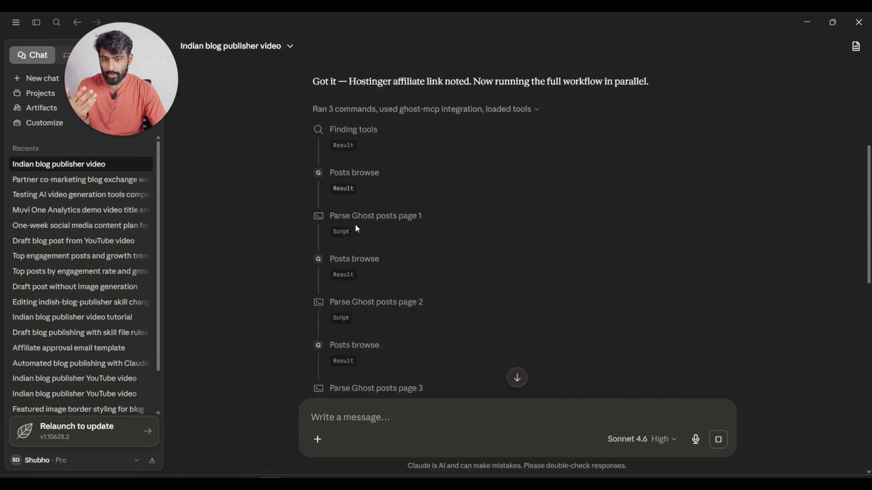
pyautogui.scroll(-4, 369, 225)
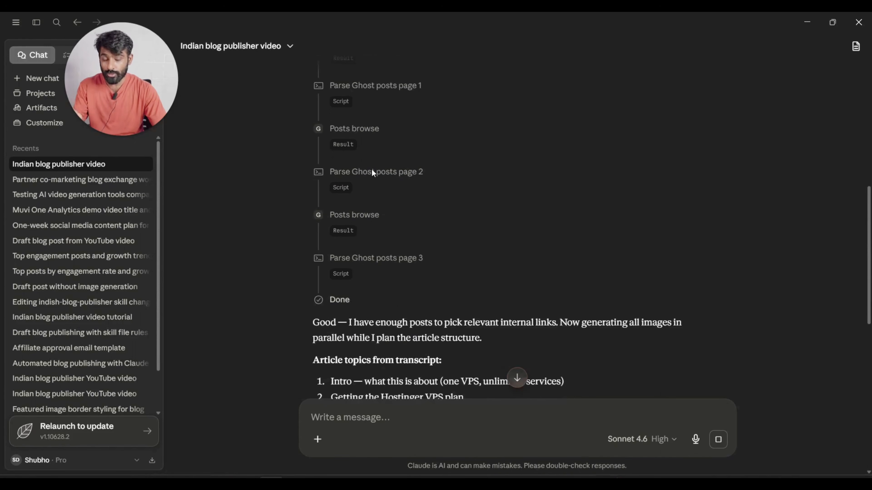
pyautogui.scroll(2, 372, 172)
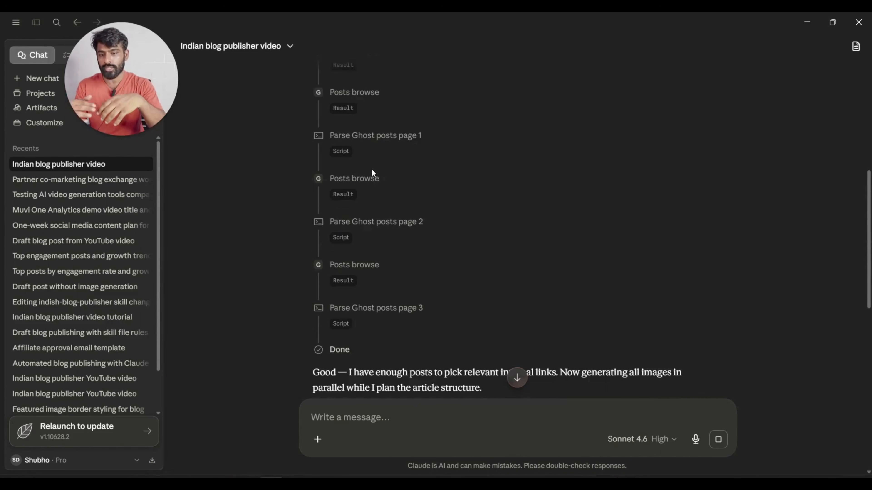
pyautogui.scroll(-7, 333, 364)
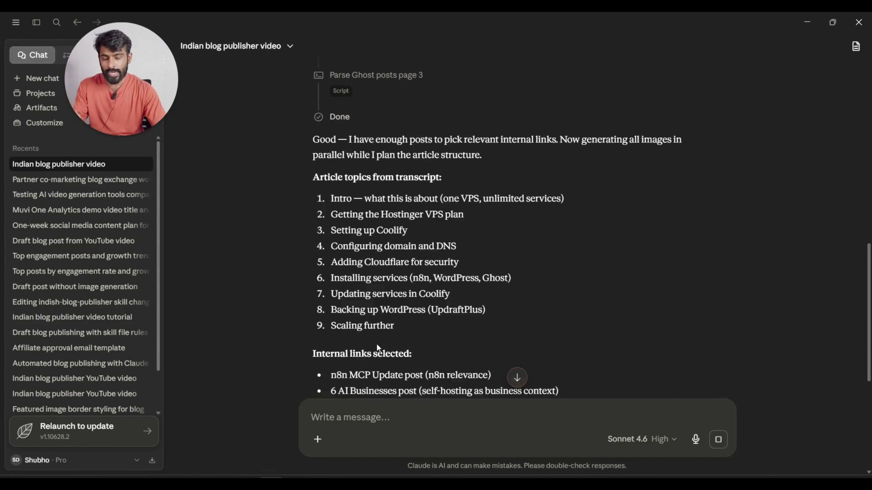
pyautogui.scroll(-5, 377, 344)
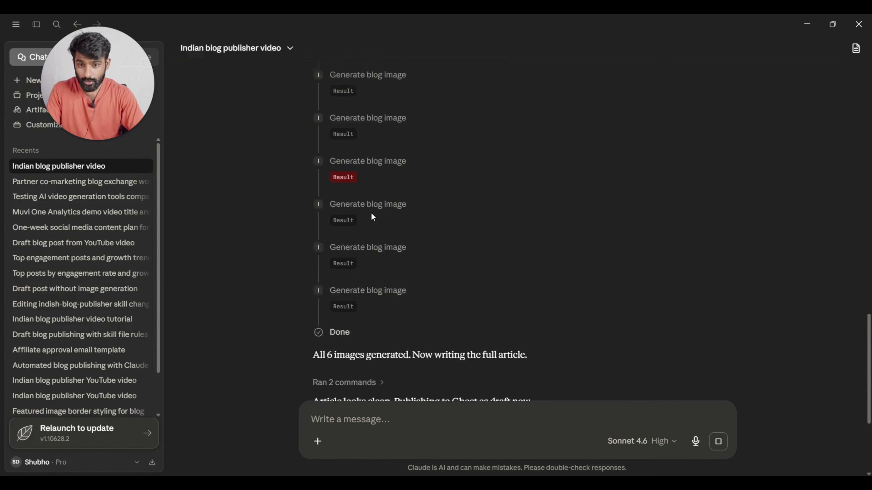
# Step: Expand the Posts add request, read through the article HTML sent to Ghost, and review the publishing summary
pyautogui.scroll(-1, 353, 278)
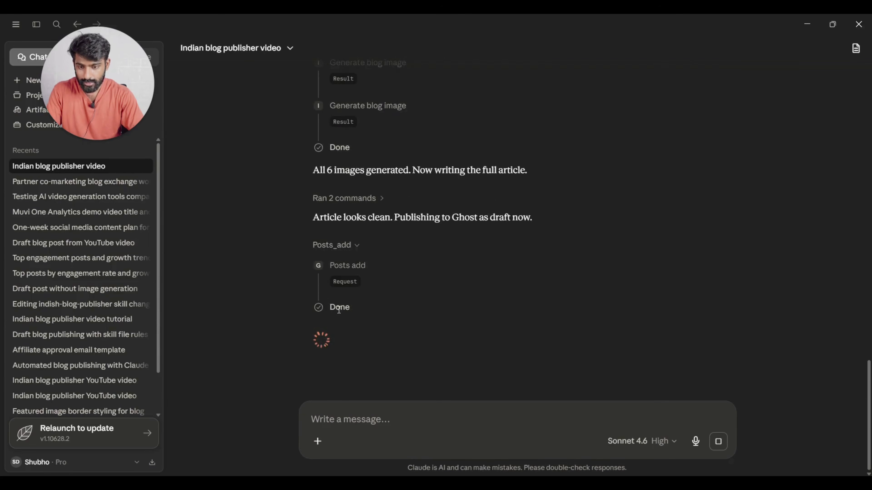
pyautogui.click(343, 281)
pyautogui.scroll(-5, 391, 337)
pyautogui.scroll(3, 395, 359)
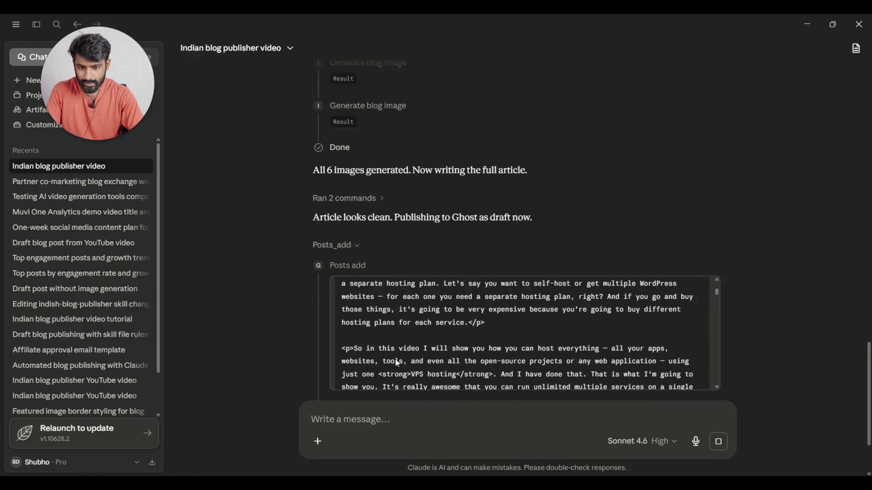
pyautogui.scroll(-6, 395, 359)
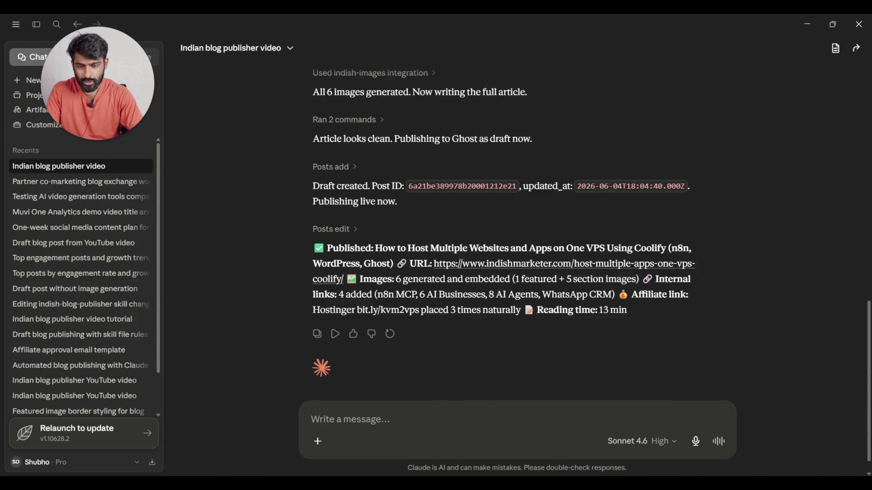
# Step: Switch to LinkedIn in the browser and open the account's own profile page
pyautogui.click(222, 483)
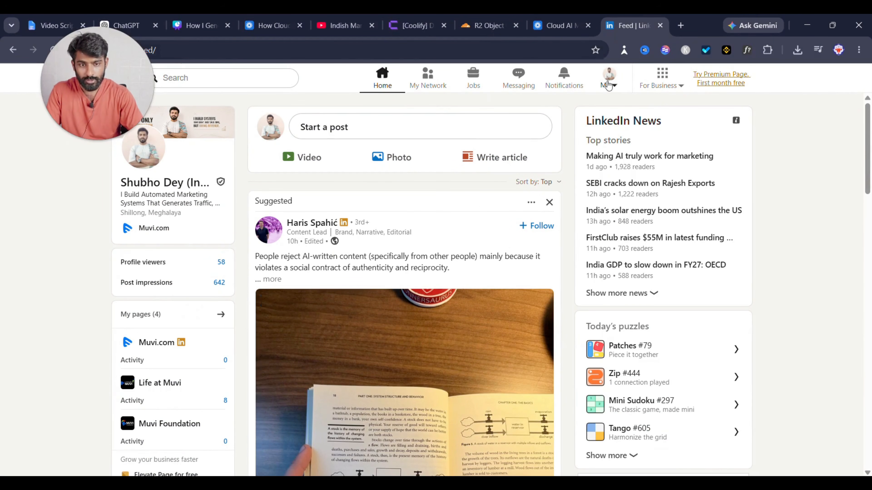
pyautogui.click(609, 81)
pyautogui.click(555, 185)
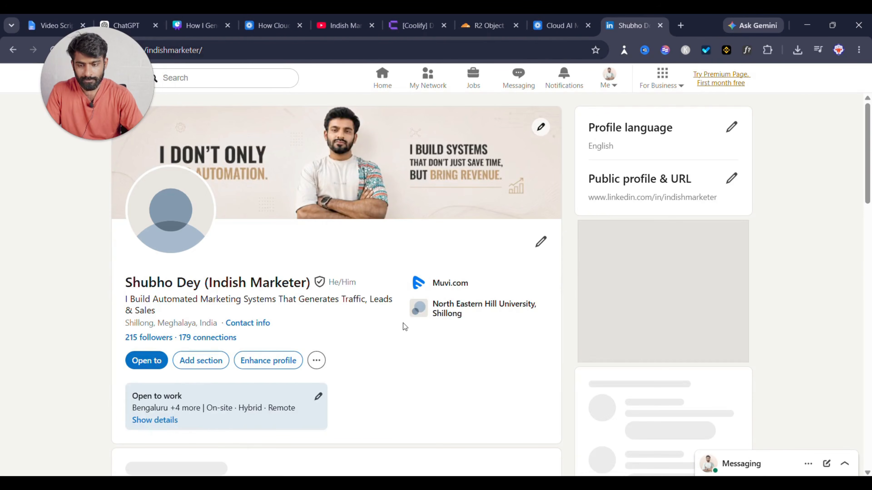
# Step: Browse the recent posts in the profile's Activity section and open the full list of all posts
pyautogui.scroll(-8, 403, 328)
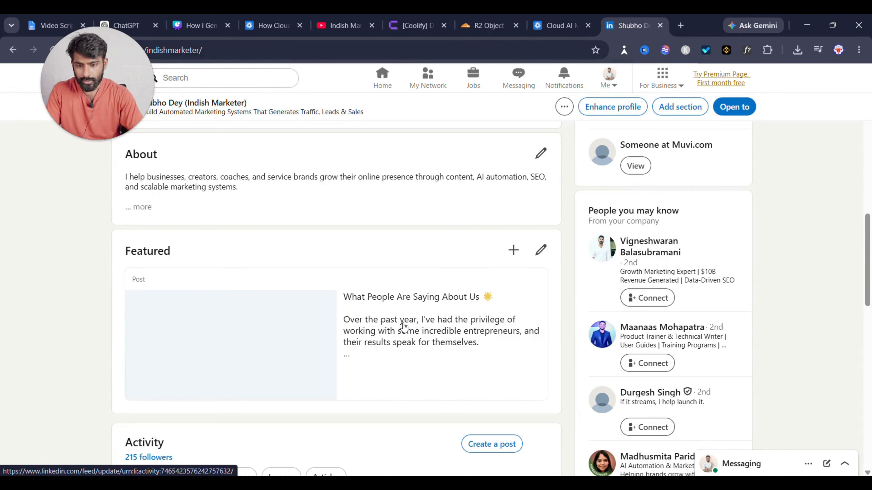
pyautogui.scroll(-8, 403, 327)
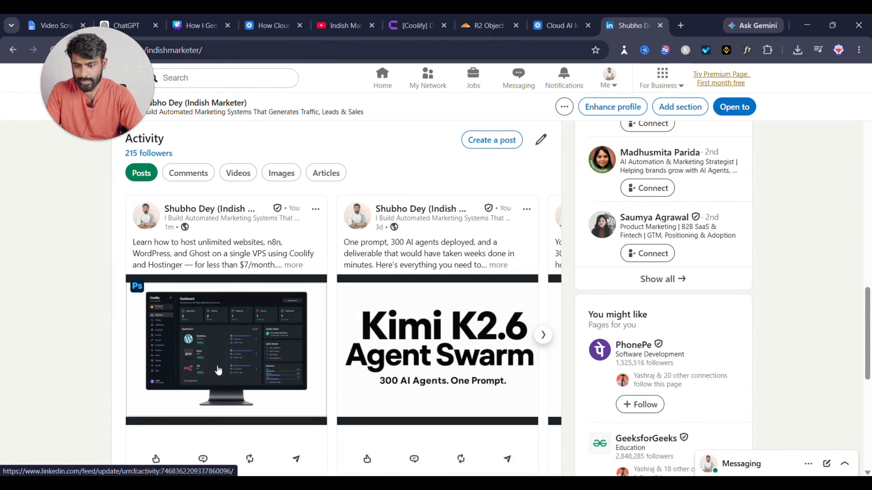
pyautogui.scroll(-2, 218, 370)
pyautogui.hscroll(10, 240, 283)
pyautogui.hscroll(-5, 239, 282)
pyautogui.click(336, 453)
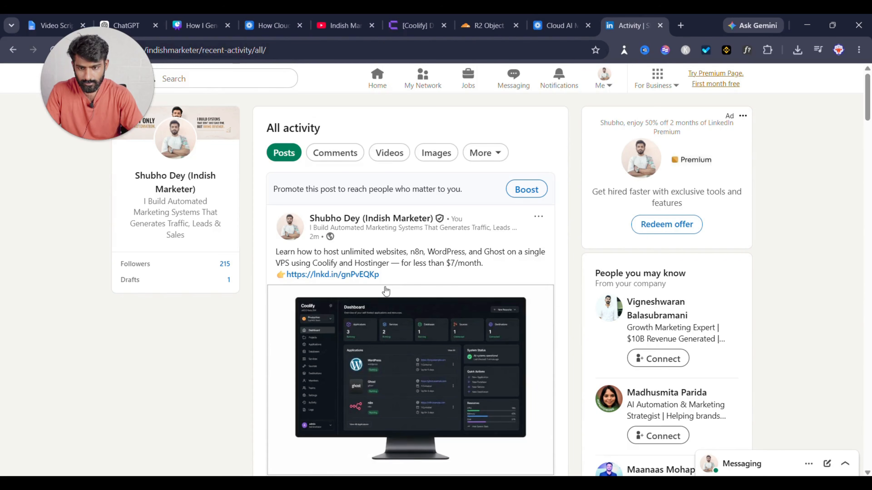
# Step: Open the Coolify article linked in the latest LinkedIn post and highlight its title and excerpt on the blog page
pyautogui.click(347, 281)
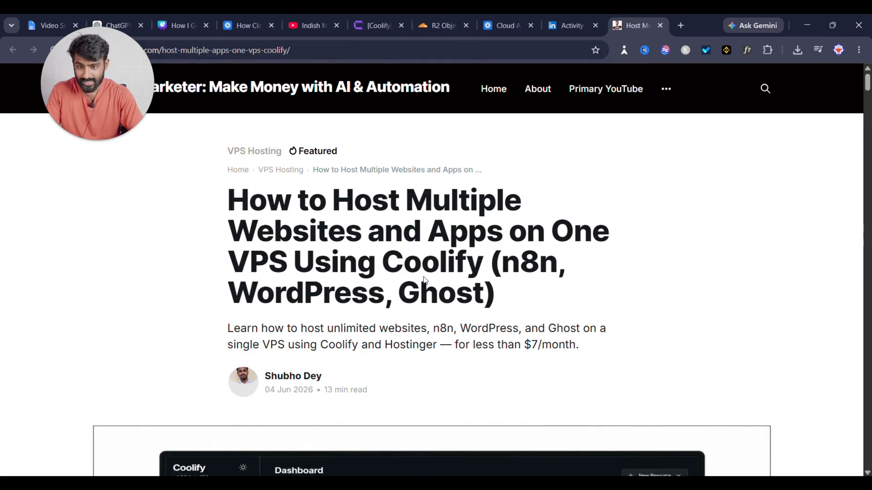
pyautogui.scroll(-5, 362, 299)
pyautogui.scroll(5, 384, 292)
pyautogui.moveTo(225, 218); pyautogui.dragTo(512, 295)
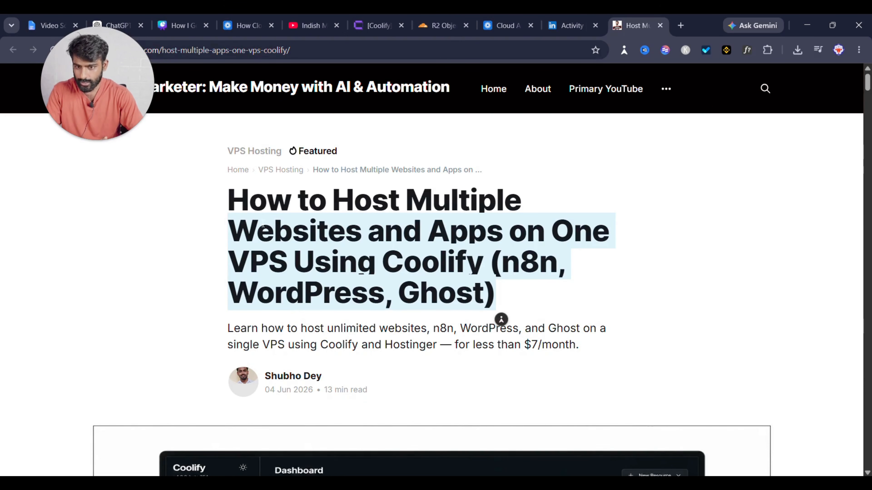
pyautogui.moveTo(236, 200); pyautogui.dragTo(539, 284)
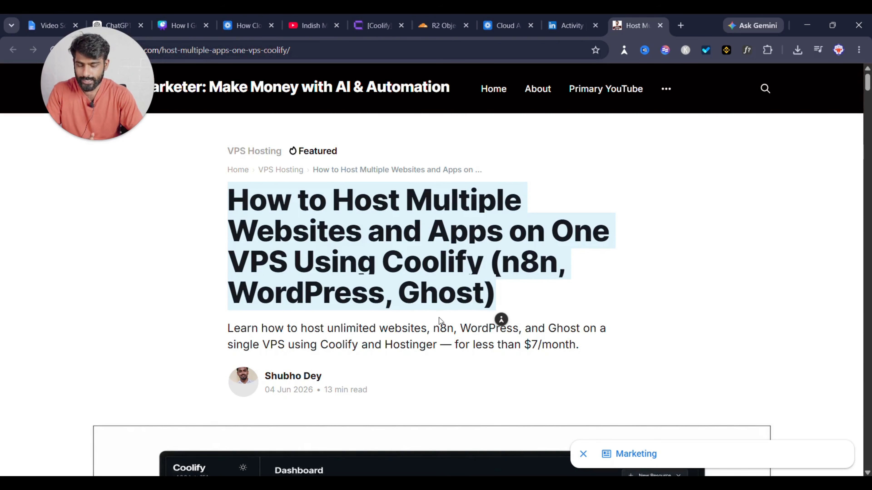
pyautogui.scroll(-3, 311, 360)
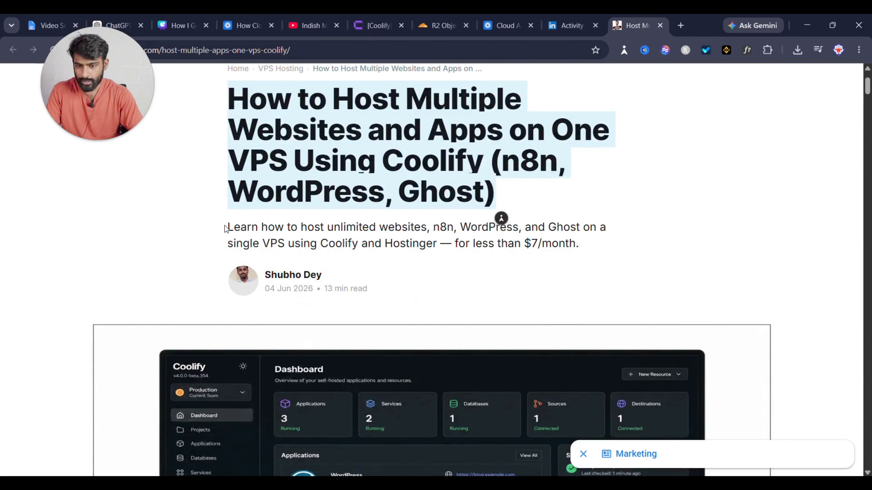
pyautogui.moveTo(225, 229); pyautogui.dragTo(584, 246)
# Step: Browse the published article from the feature image through its section images and text to the closing paragraphs
pyautogui.scroll(-10, 389, 321)
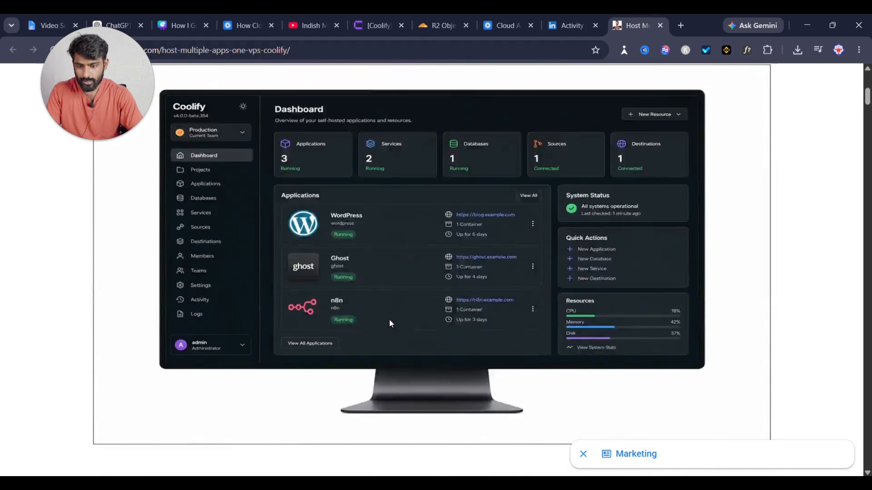
pyautogui.scroll(-20, 342, 325)
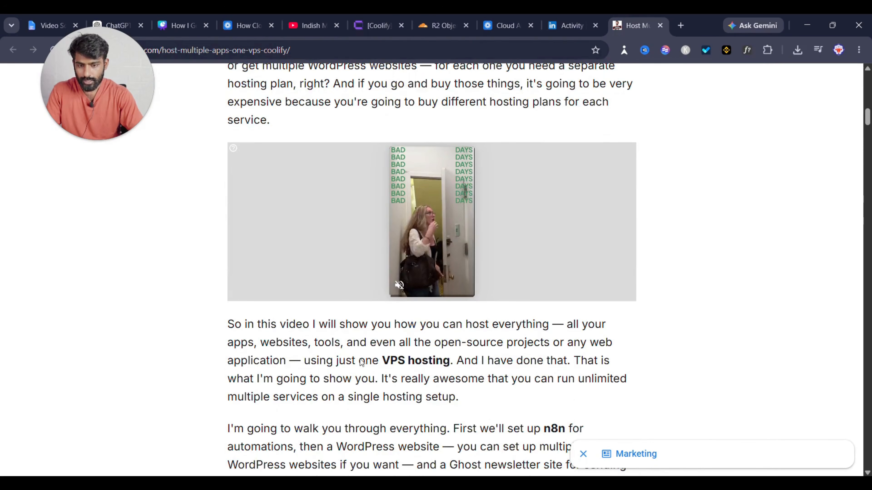
pyautogui.scroll(3, 357, 288)
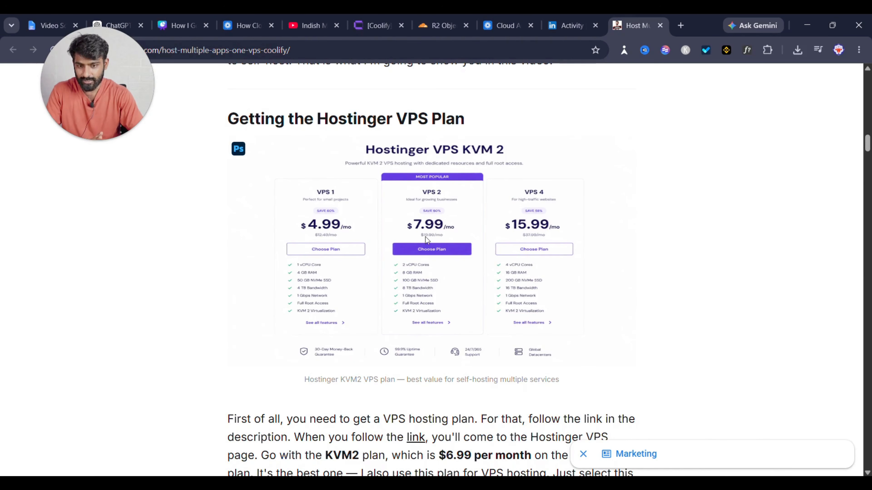
pyautogui.scroll(-20, 426, 239)
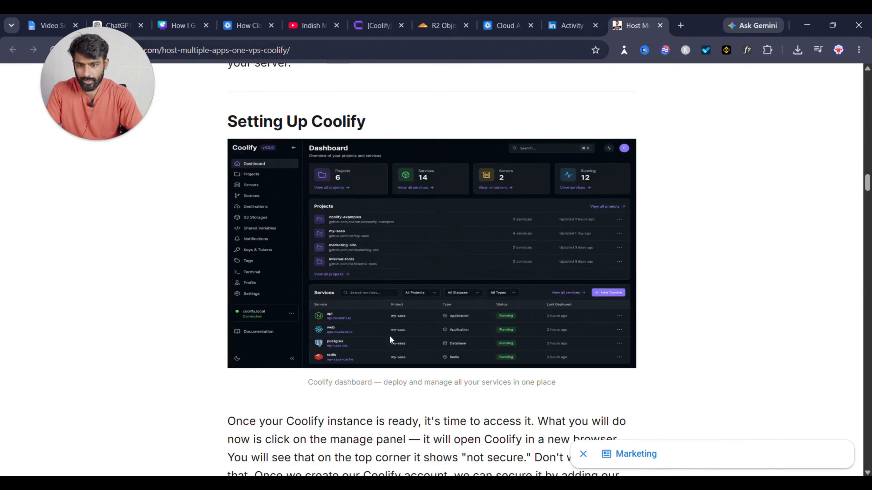
pyautogui.scroll(-20, 399, 289)
pyautogui.scroll(-20, 388, 377)
pyautogui.scroll(-20, 413, 307)
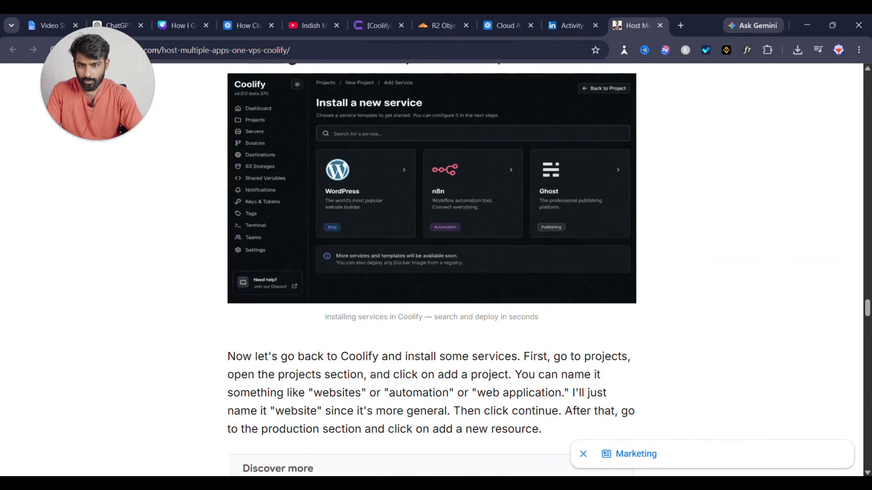
pyautogui.scroll(-20, 375, 374)
pyautogui.scroll(-8, 374, 374)
pyautogui.scroll(4, 372, 374)
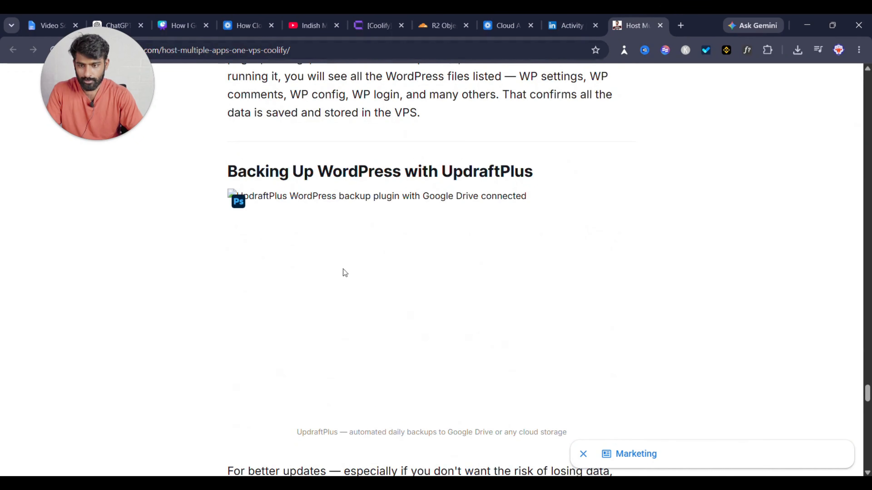
pyautogui.scroll(-20, 310, 247)
pyautogui.scroll(8, 311, 247)
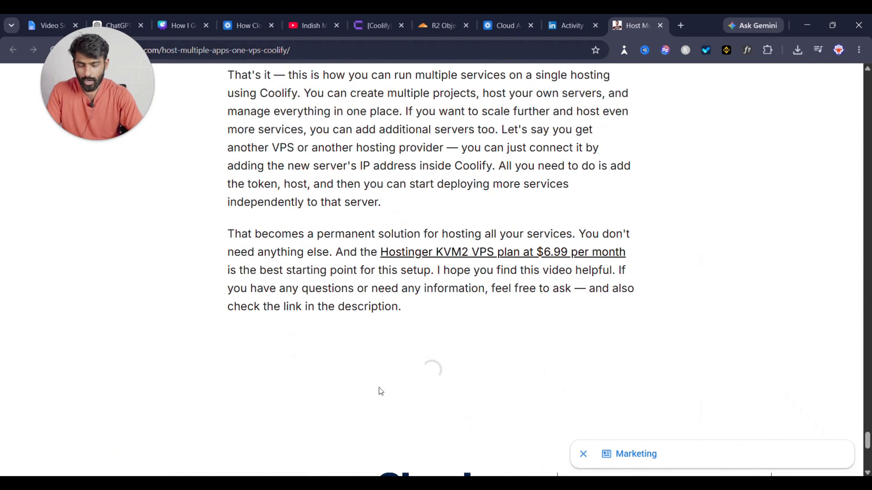
pyautogui.scroll(10, 412, 309)
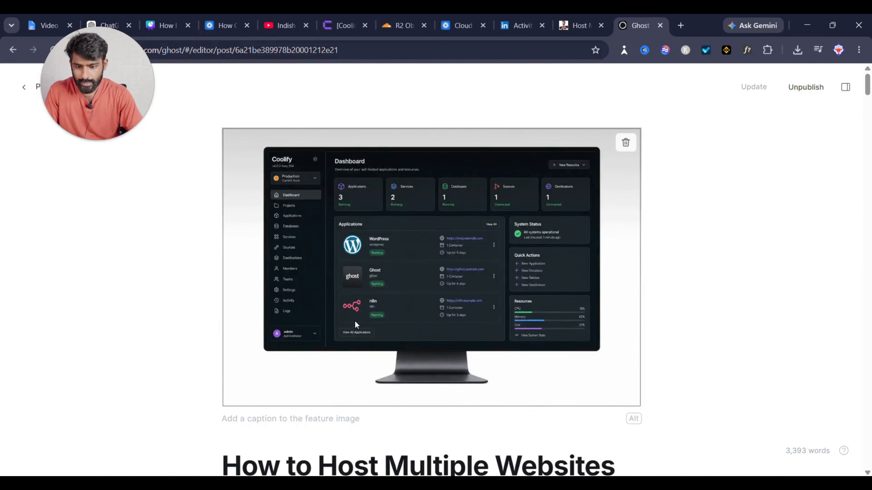
# Step: In the post's Ghost editor, show the feature image's alt text "Coolify self-hosted platform running multiple services on one VPS"
pyautogui.scroll(-2, 356, 324)
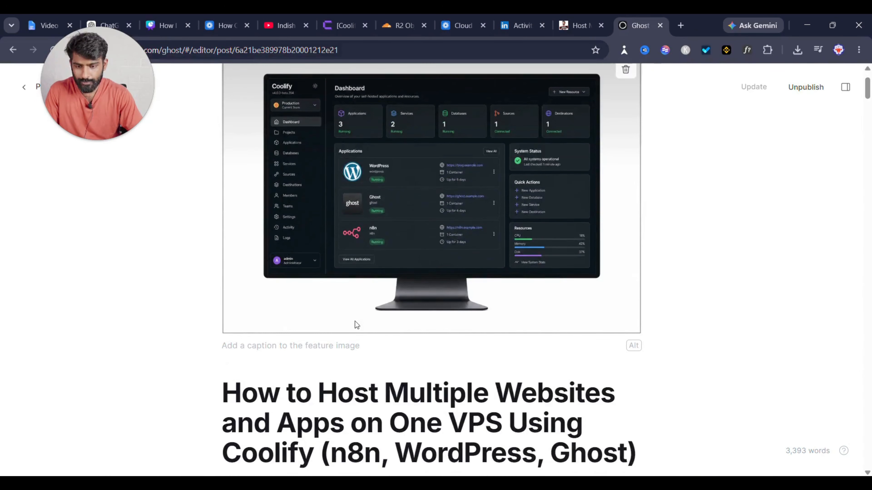
pyautogui.scroll(2, 515, 318)
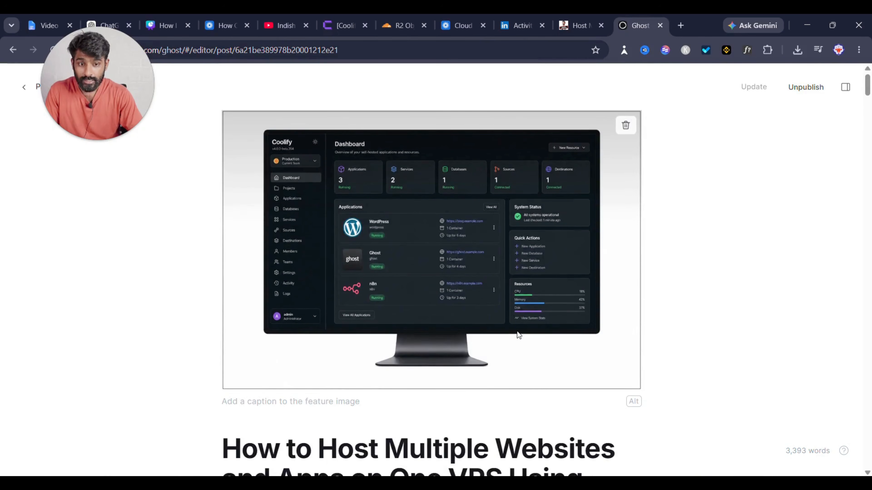
pyautogui.click(632, 407)
pyautogui.write('Coolify self-hosted platform running multiple services on one VPS')
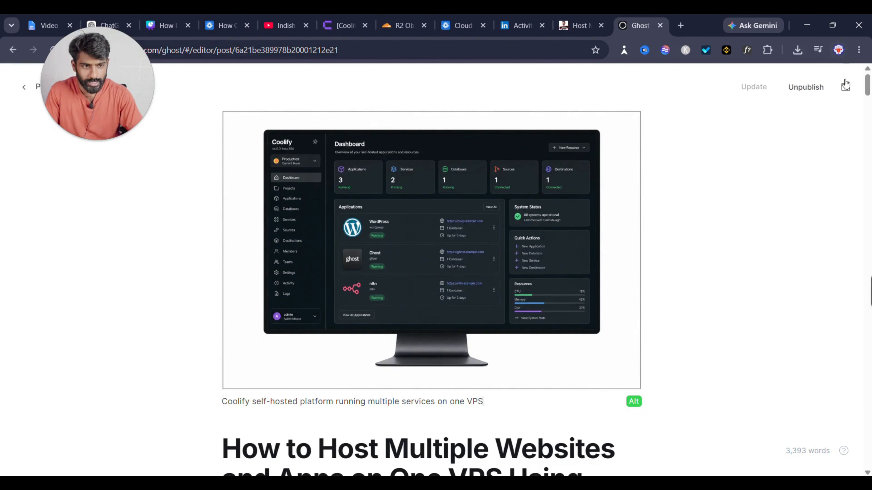
# Step: Open the post settings, highlight the Post URL slug, and review the tags, access, author and feature options
pyautogui.click(845, 87)
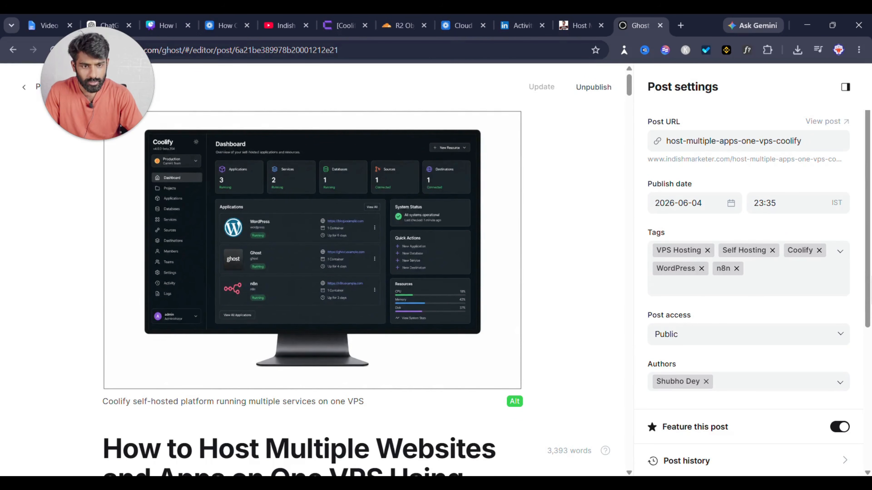
pyautogui.moveTo(667, 142); pyautogui.dragTo(801, 141)
pyautogui.click(666, 142)
pyautogui.hotkey('ctrl', 'a')
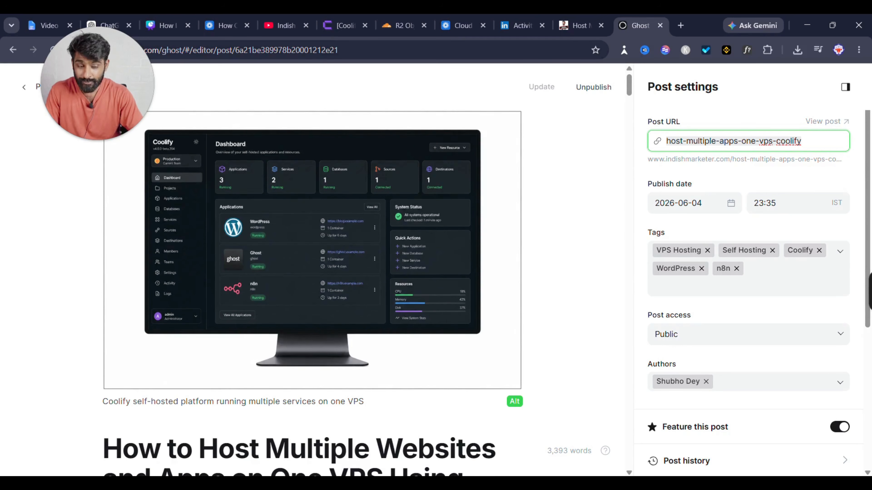
pyautogui.scroll(-1, 719, 187)
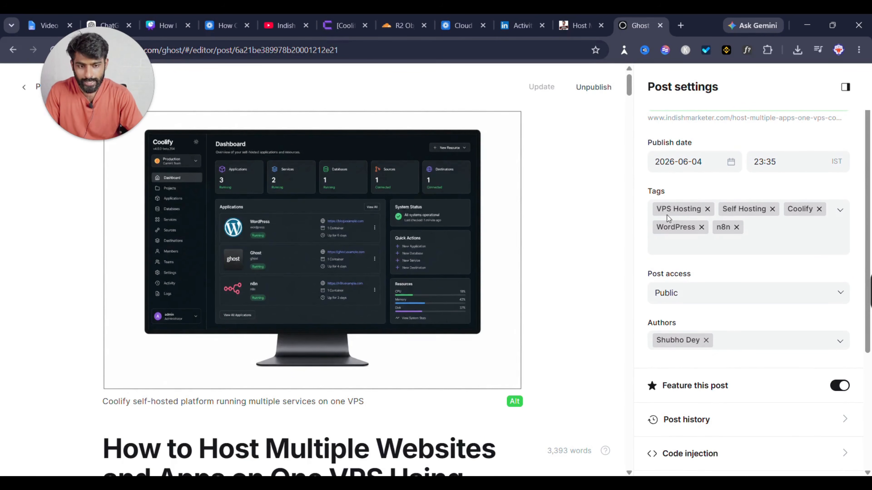
pyautogui.scroll(-2, 732, 260)
pyautogui.scroll(-1, 730, 271)
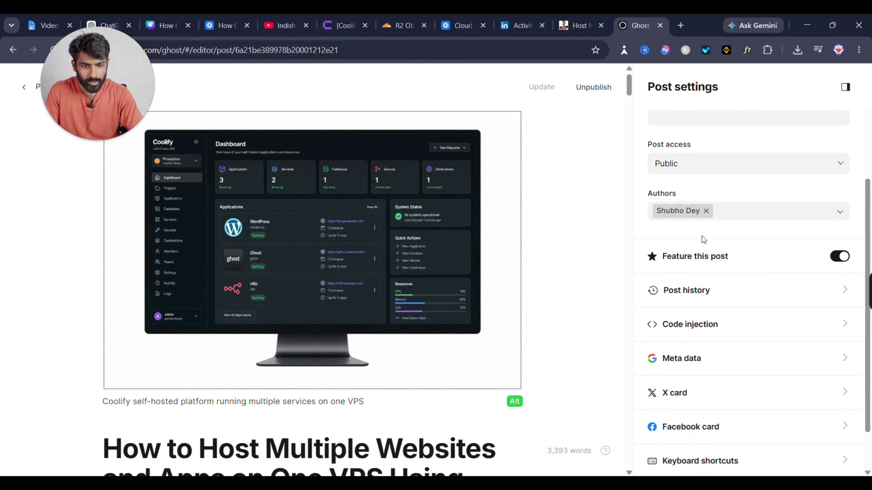
pyautogui.scroll(-1, 730, 274)
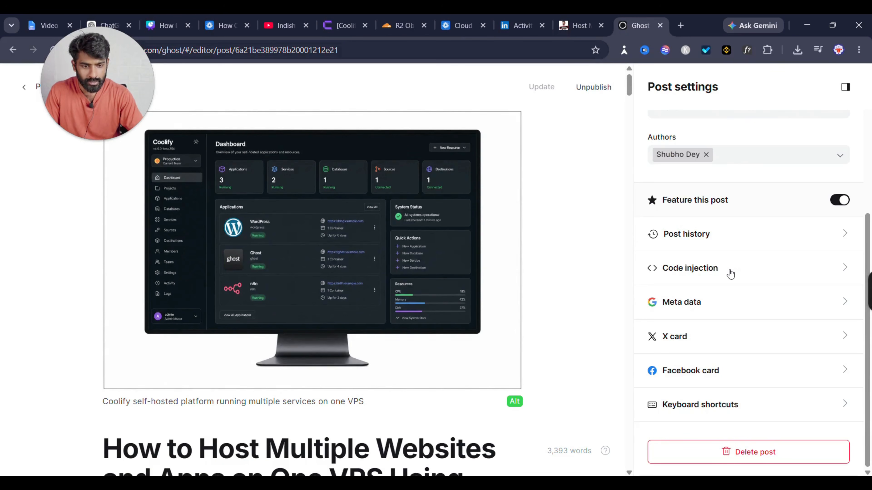
# Step: Inspect the post's meta title, meta description and search engine preview in its Meta data, and return to the post settings
pyautogui.click(719, 312)
pyautogui.moveTo(608, 141); pyautogui.dragTo(858, 132)
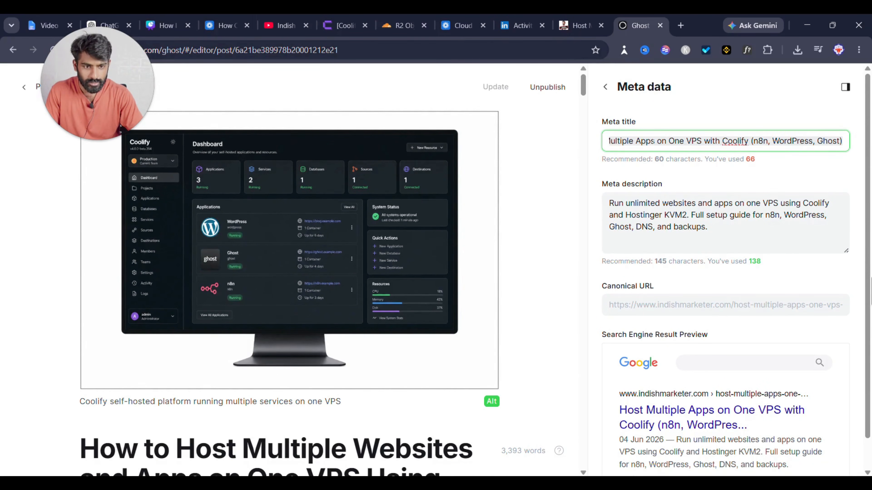
pyautogui.click(612, 214)
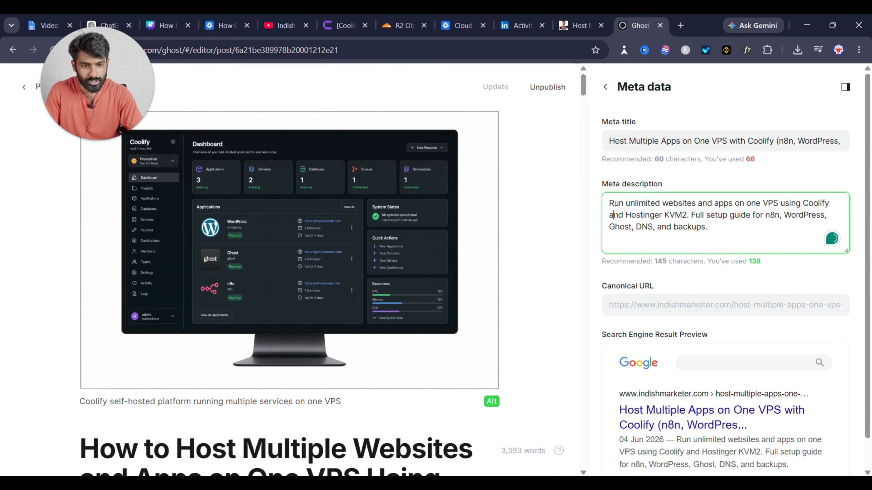
pyautogui.scroll(-1, 649, 371)
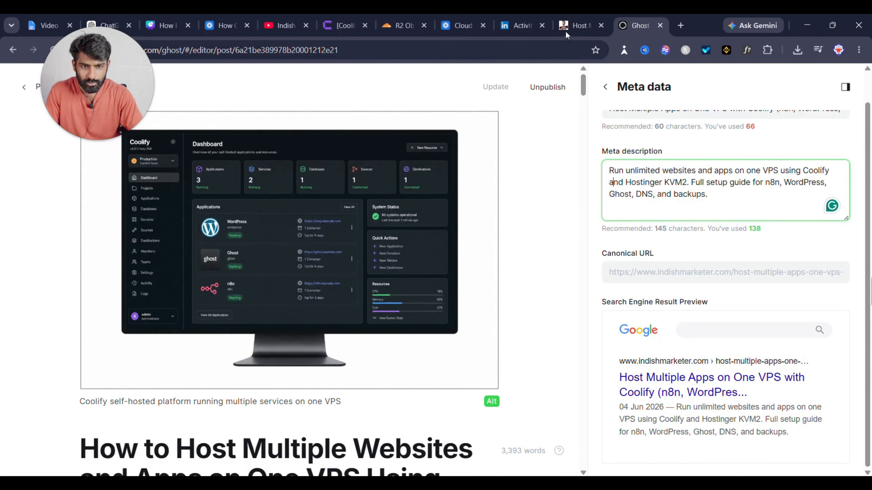
pyautogui.click(607, 80)
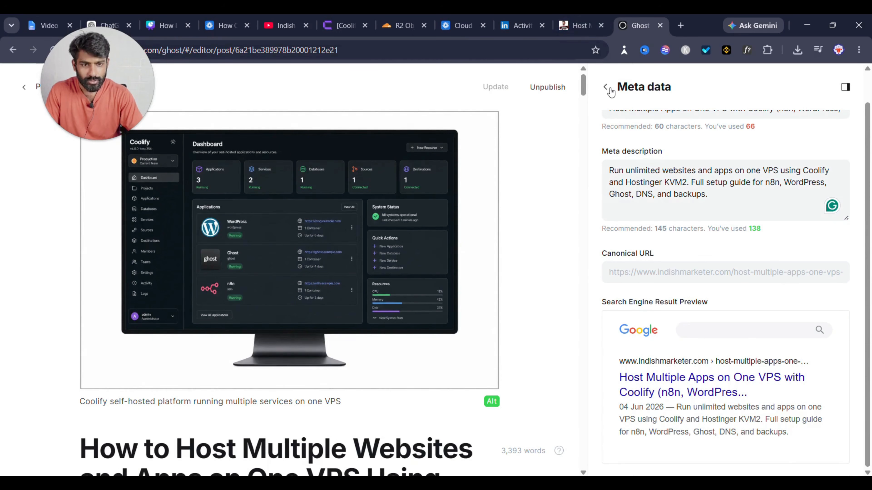
pyautogui.click(609, 89)
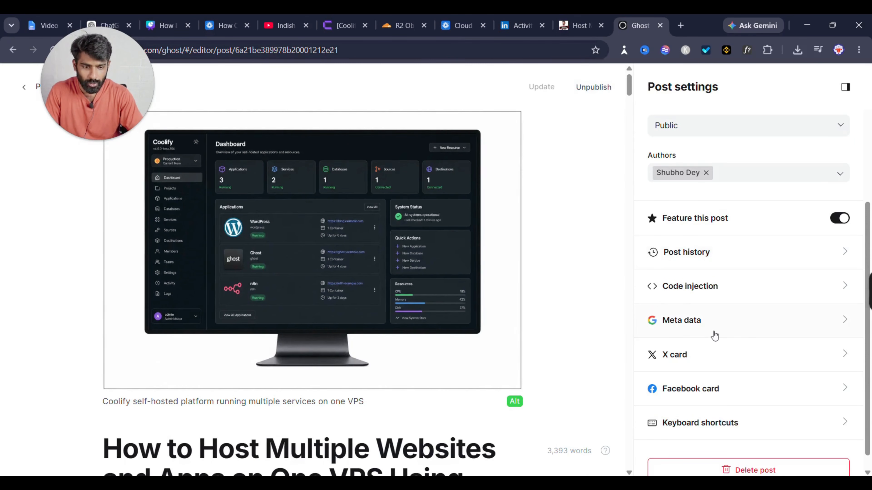
pyautogui.scroll(-1, 715, 335)
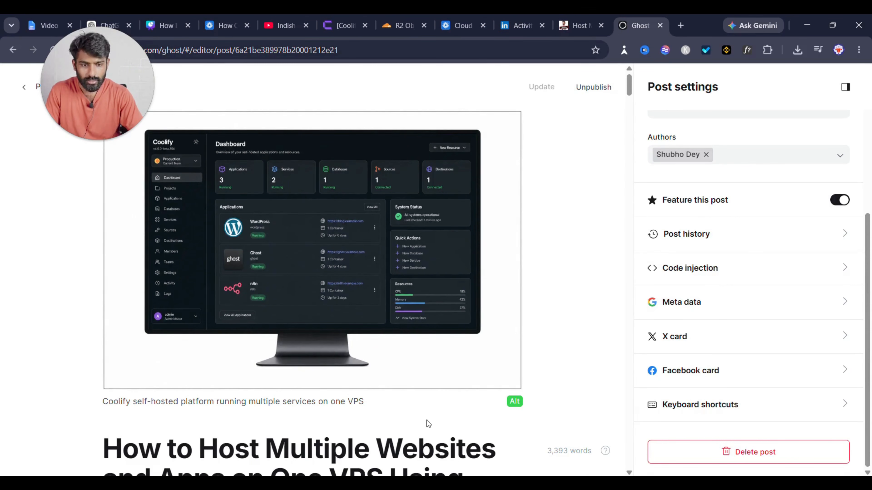
# Step: Read through the article body in the Ghost editor, checking the internal links placed in the Coolify and service installation sections
pyautogui.scroll(-15, 427, 422)
pyautogui.scroll(10, 427, 422)
pyautogui.scroll(5, 391, 271)
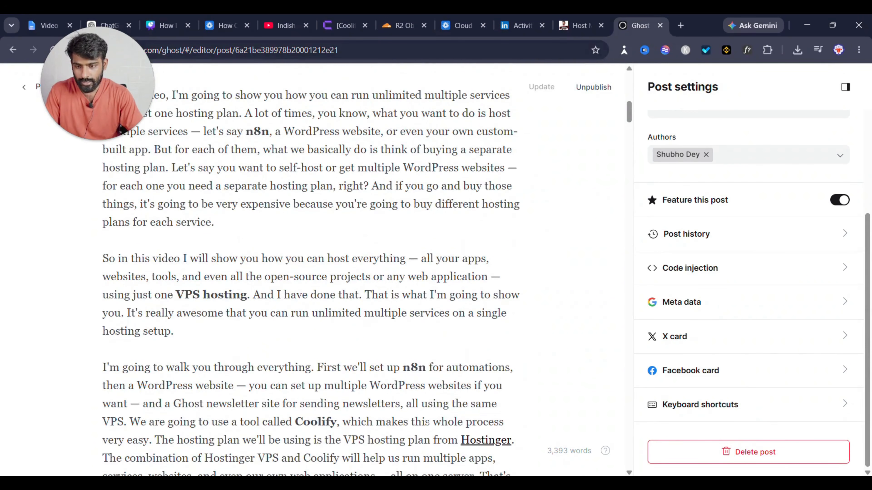
pyautogui.scroll(-15, 391, 271)
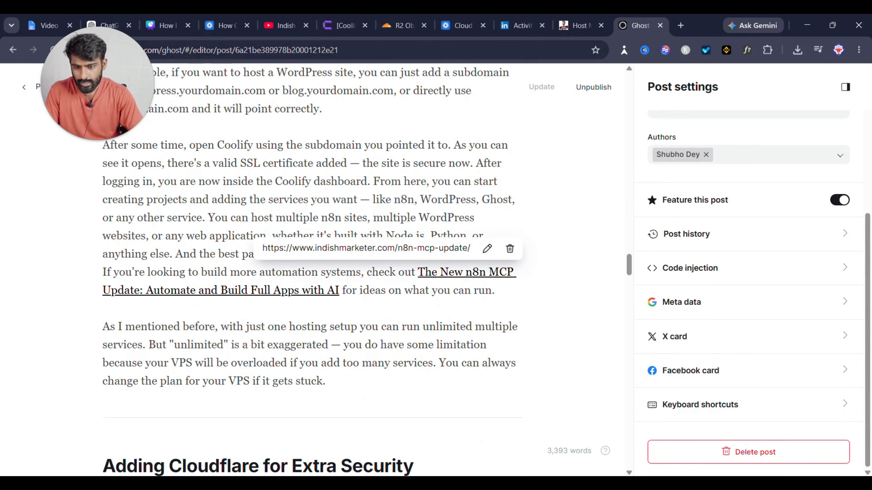
pyautogui.scroll(-15, 391, 272)
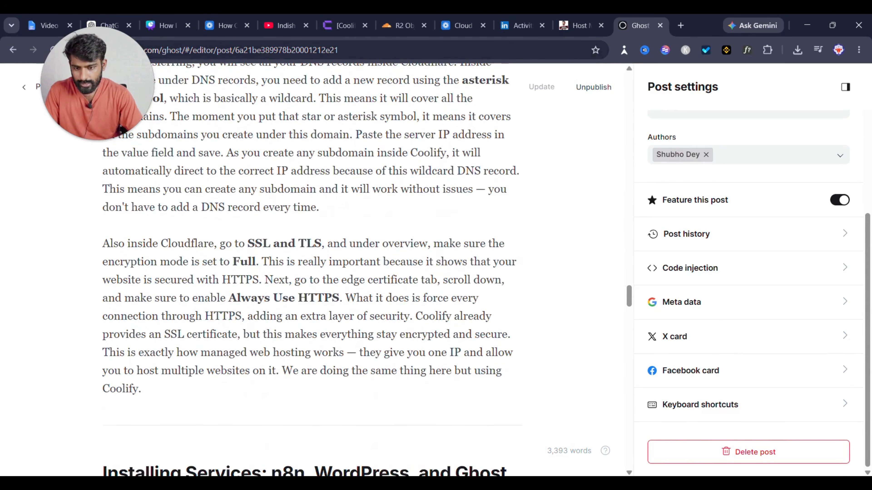
pyautogui.scroll(-15, 391, 271)
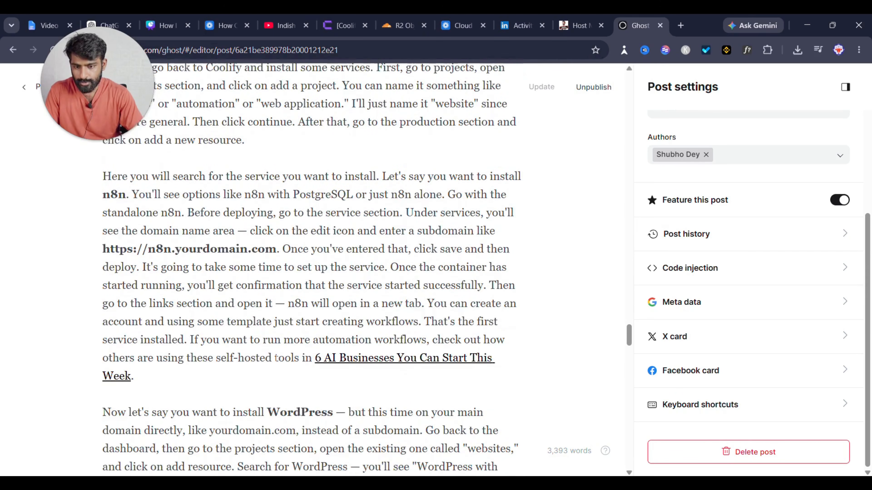
pyautogui.scroll(-20, 391, 271)
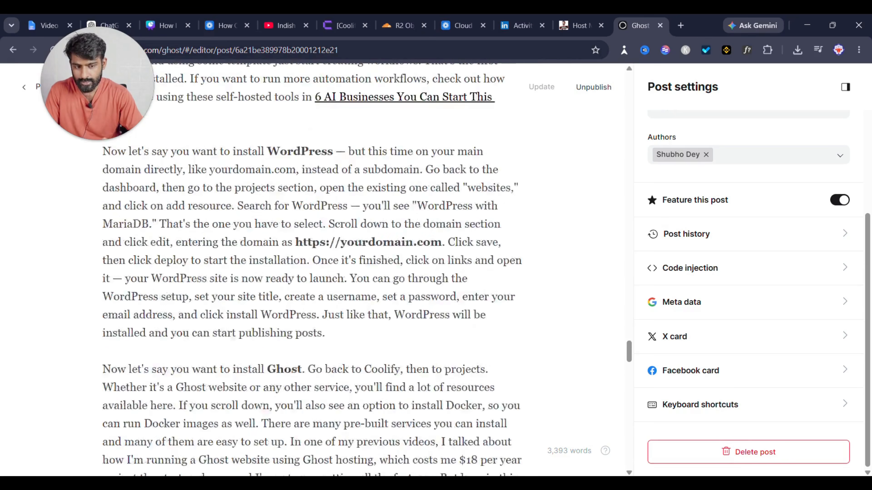
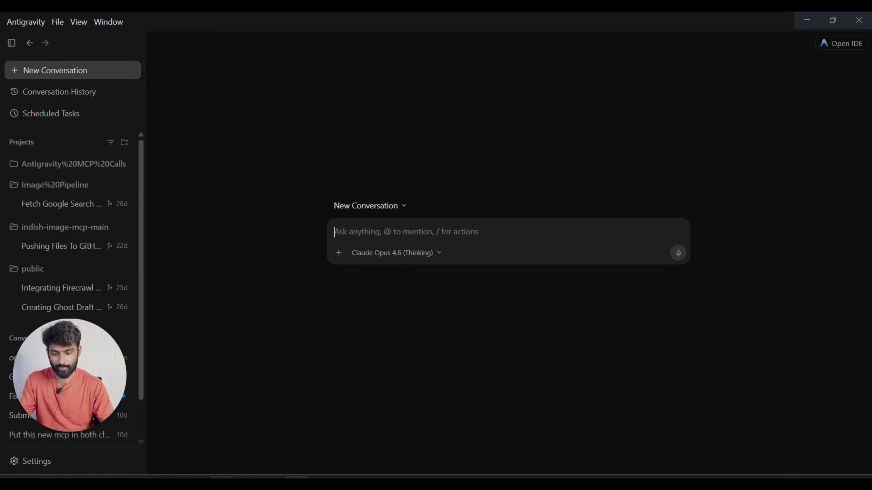
# Step: Switch to the ChatGPT conversation in the browser, review the final phases of the SEO analysis prompt, and return to Antigravity
pyautogui.moveTo(221, 478)
pyautogui.click(221, 417)
pyautogui.click(252, 23)
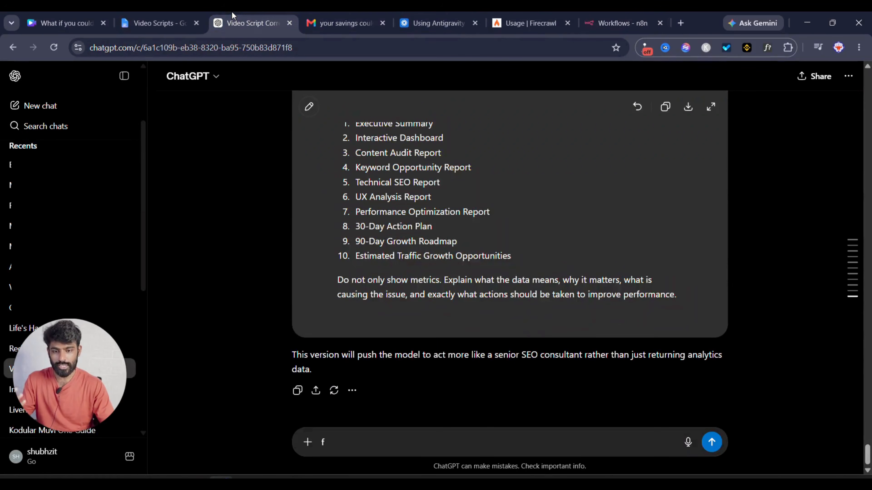
pyautogui.scroll(20, 411, 267)
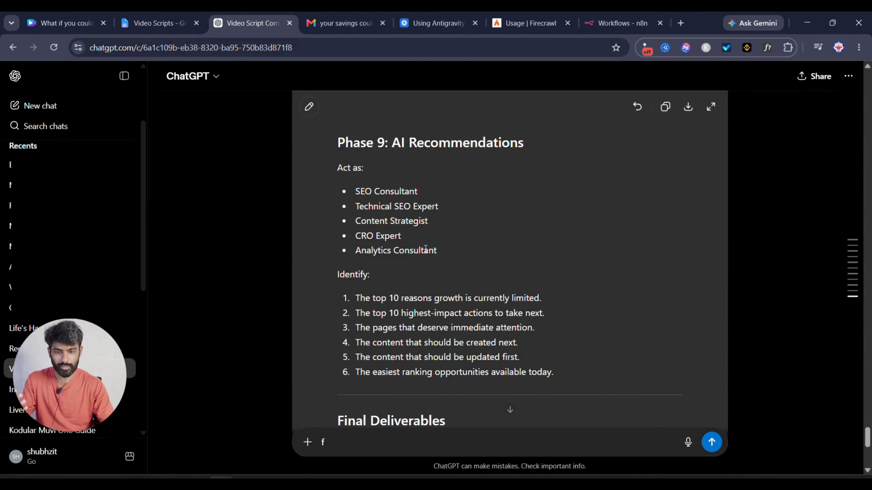
pyautogui.moveTo(296, 478)
pyautogui.click(302, 431)
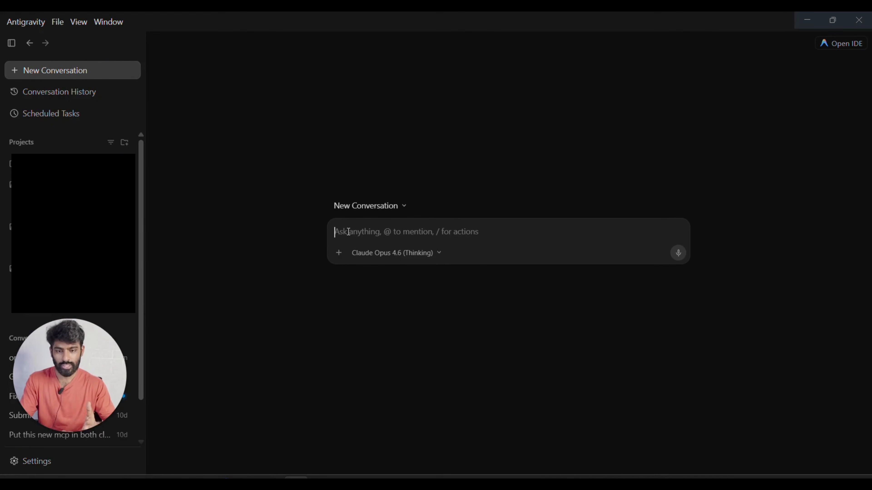
# Step: Submit the copied website analysis prompt in a new conversation, covering the last 90 days of GA4, GSC, Bing Webmaster Tools and Microsoft Clarity data
pyautogui.hotkey('ctrl', 'v')
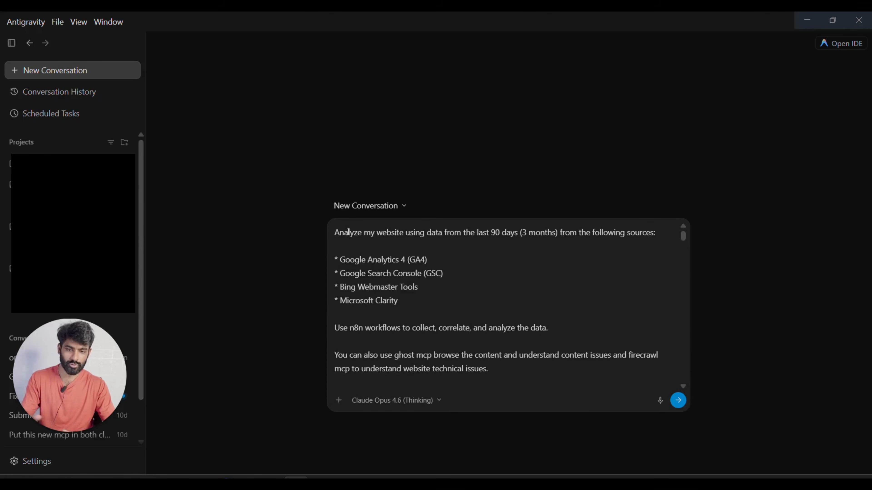
pyautogui.scroll(-20, 445, 325)
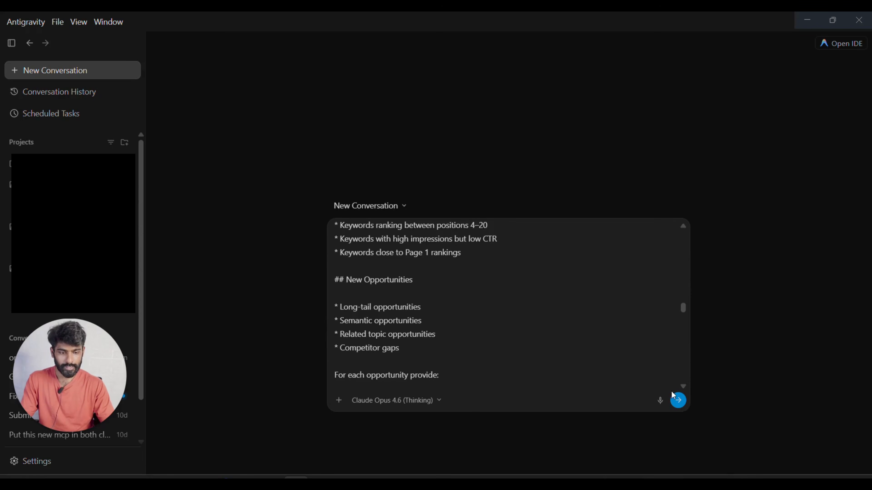
pyautogui.scroll(15, 492, 364)
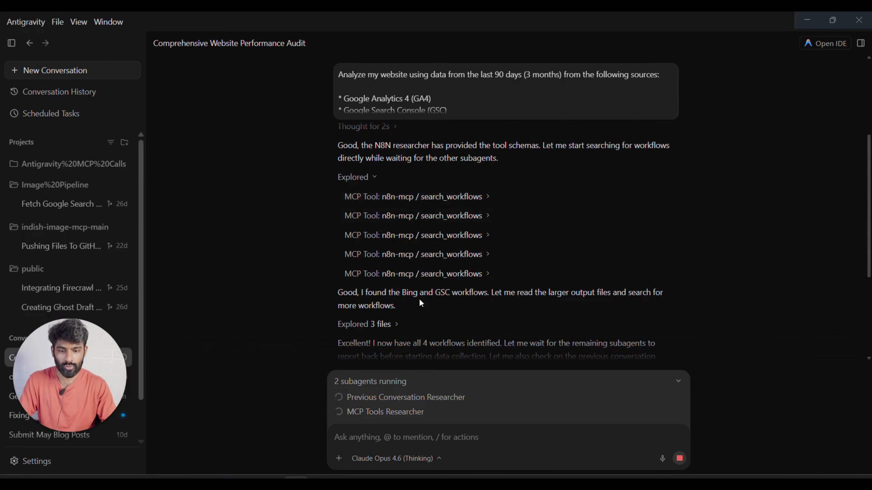
# Step: Skim the Comprehensive Website Performance Audit response down to its weekly to-do list, and return to its beginning
pyautogui.scroll(-3, 446, 267)
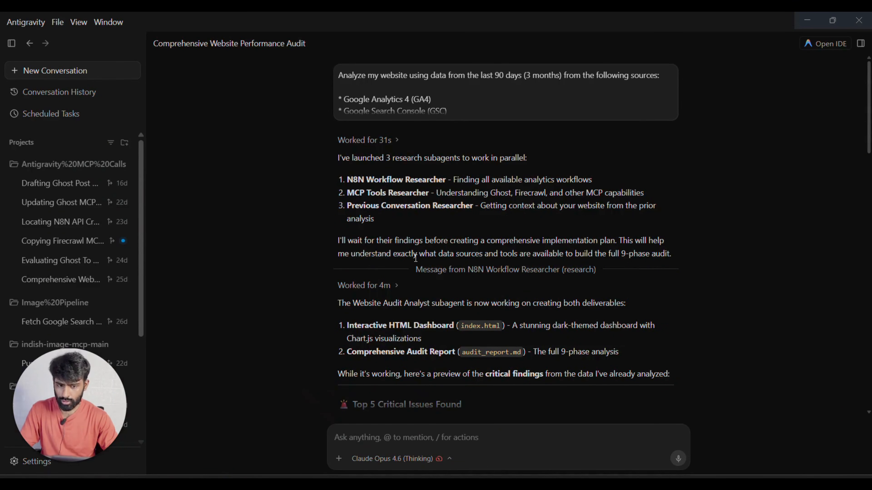
pyautogui.scroll(-10, 454, 329)
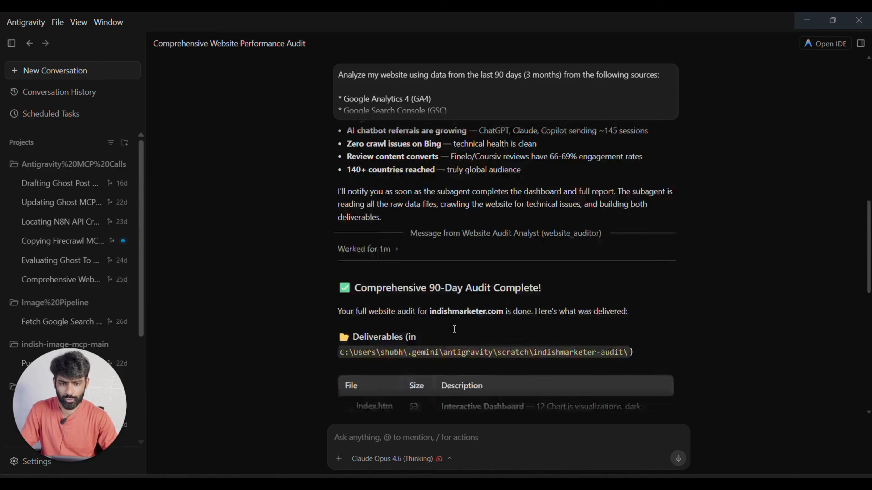
pyautogui.scroll(-12, 453, 329)
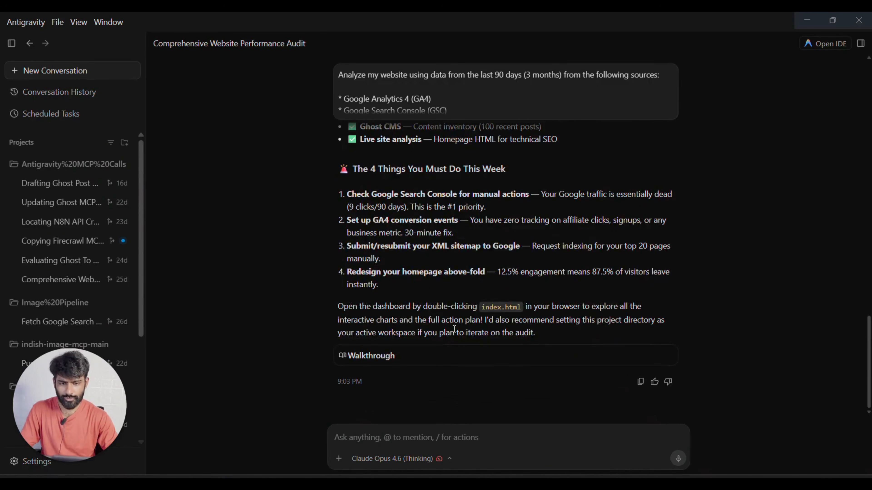
pyautogui.scroll(20, 454, 329)
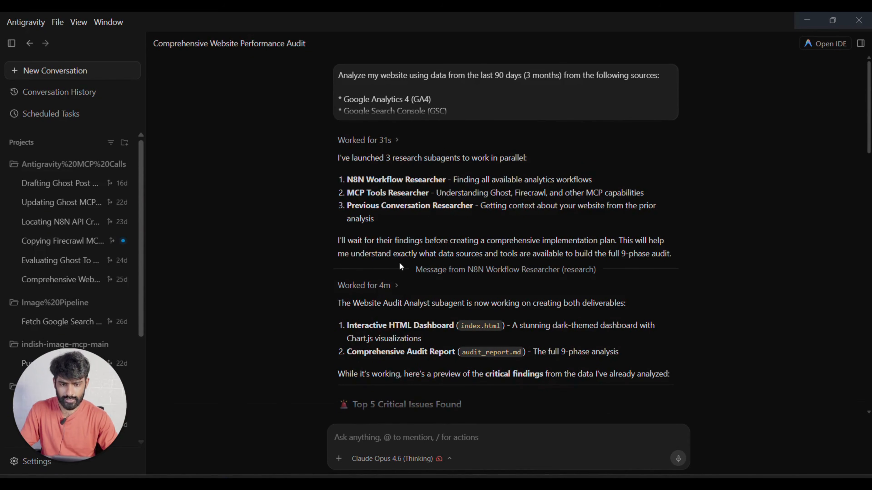
pyautogui.scroll(-2, 399, 263)
pyautogui.scroll(-7, 399, 262)
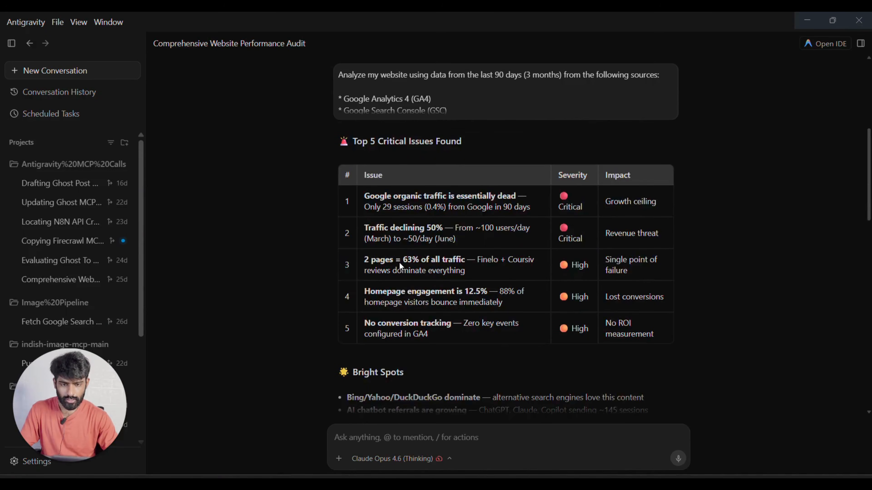
pyautogui.scroll(9, 399, 262)
# Step: Read the audit's planned deliverables, the Top 5 Critical Issues table and the Bright Spots list
pyautogui.scroll(-4, 400, 265)
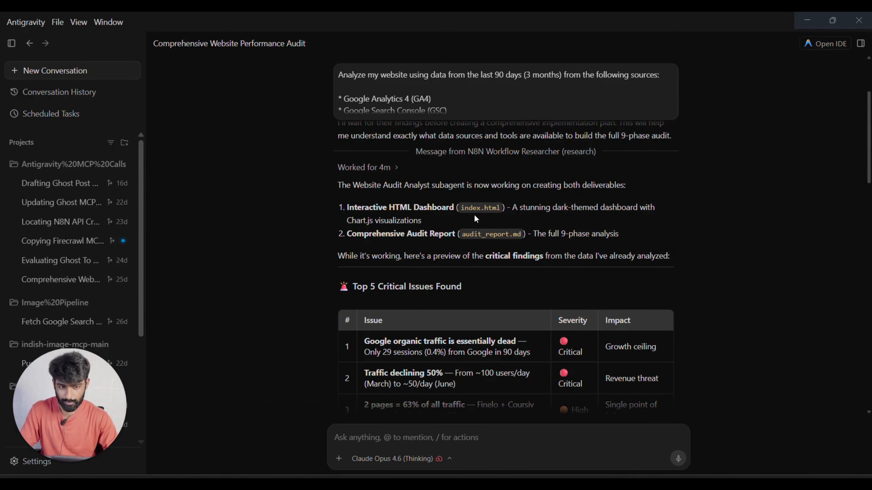
pyautogui.scroll(-1, 447, 250)
pyautogui.scroll(-3, 447, 250)
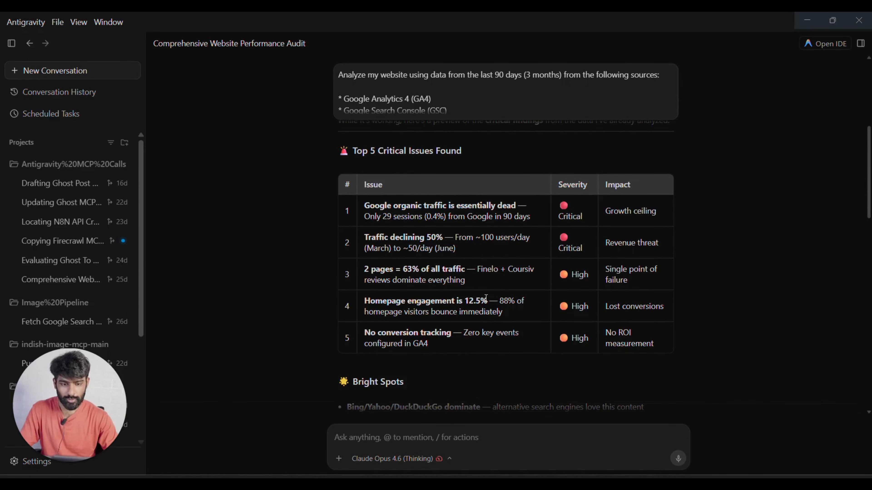
pyautogui.scroll(-3, 429, 337)
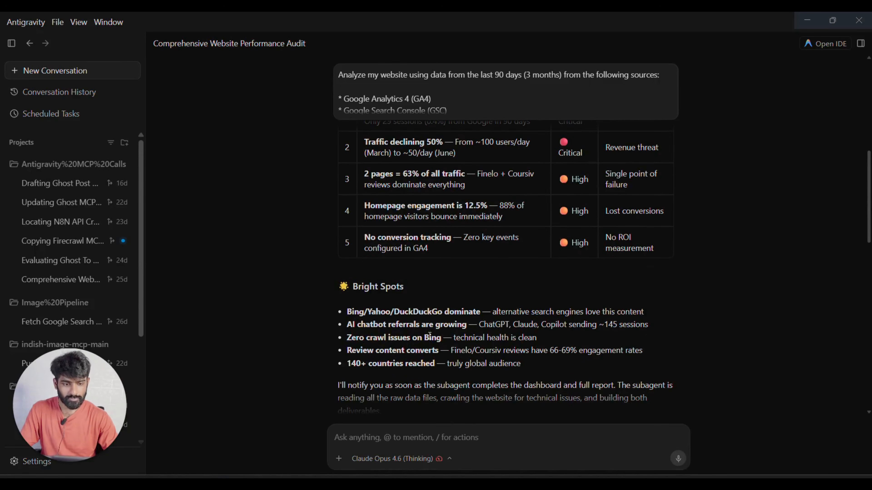
pyautogui.scroll(6, 671, 210)
pyautogui.scroll(-5, 601, 311)
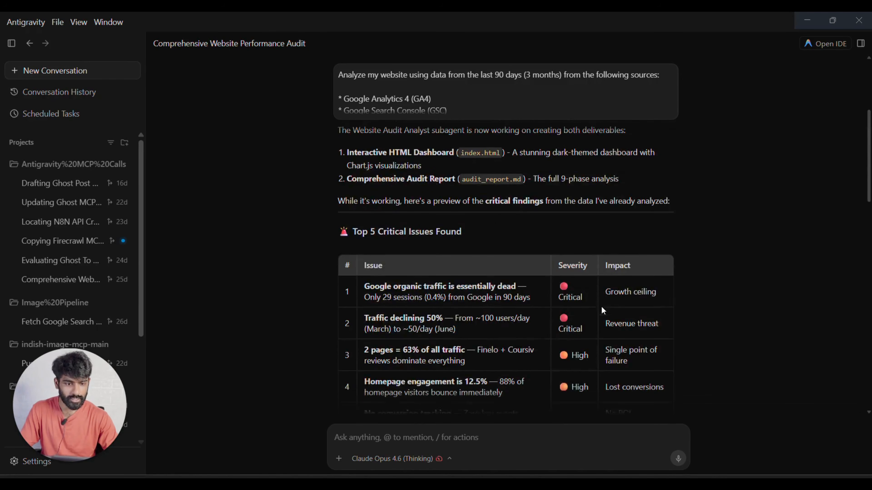
pyautogui.scroll(-4, 423, 355)
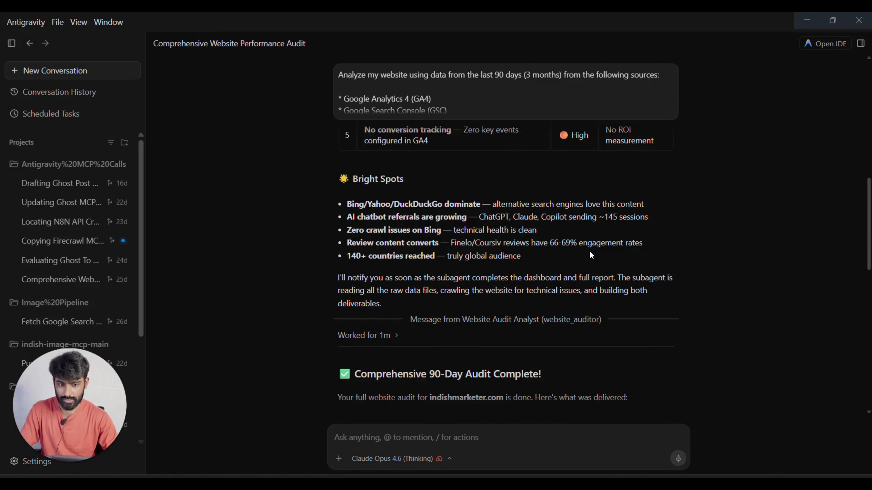
# Step: Copy the deliverables folder path, go to that indishmarketer-audit folder in File Explorer, and open index.html in the browser
pyautogui.scroll(-5, 397, 290)
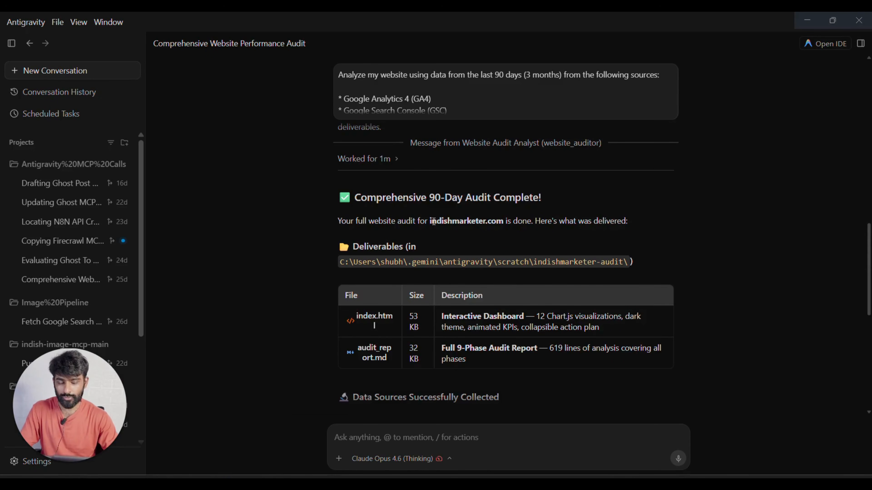
pyautogui.moveTo(340, 265); pyautogui.dragTo(659, 264)
pyautogui.hotkey('ctrl', 'c')
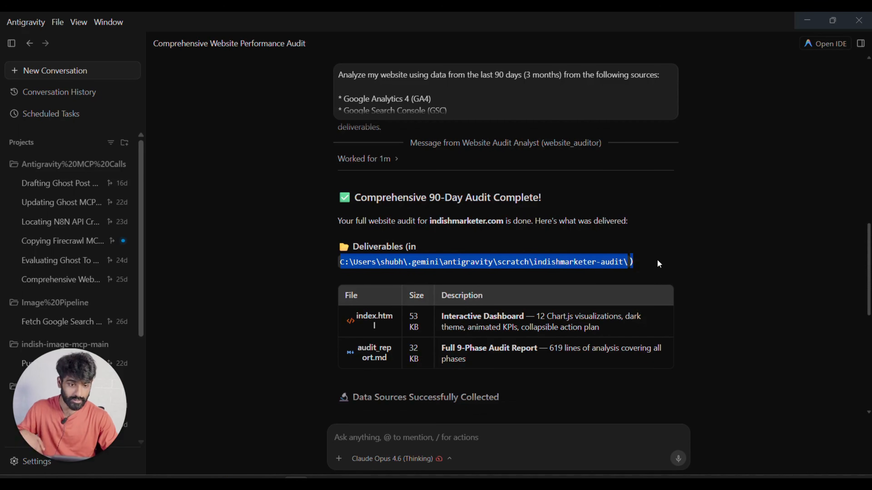
pyautogui.click(608, 261)
pyautogui.click(482, 150)
pyautogui.hotkey('ctrl', 'v')
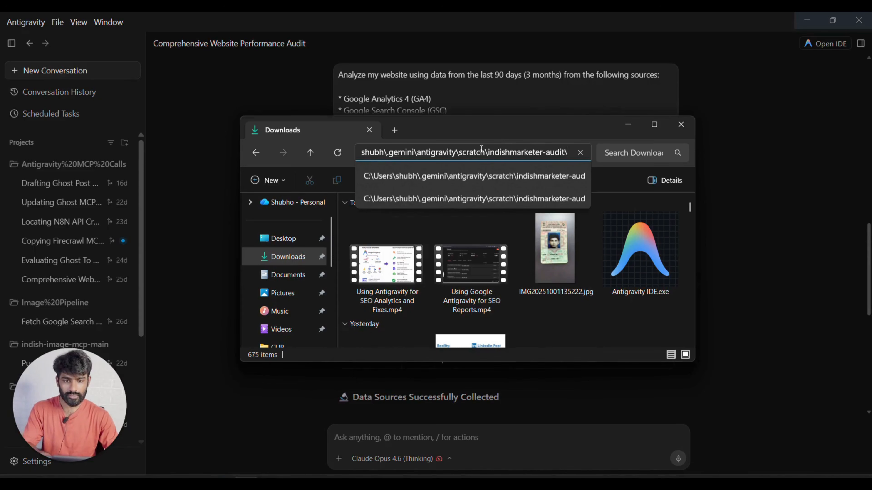
pyautogui.press('Return')
pyautogui.click(375, 236)
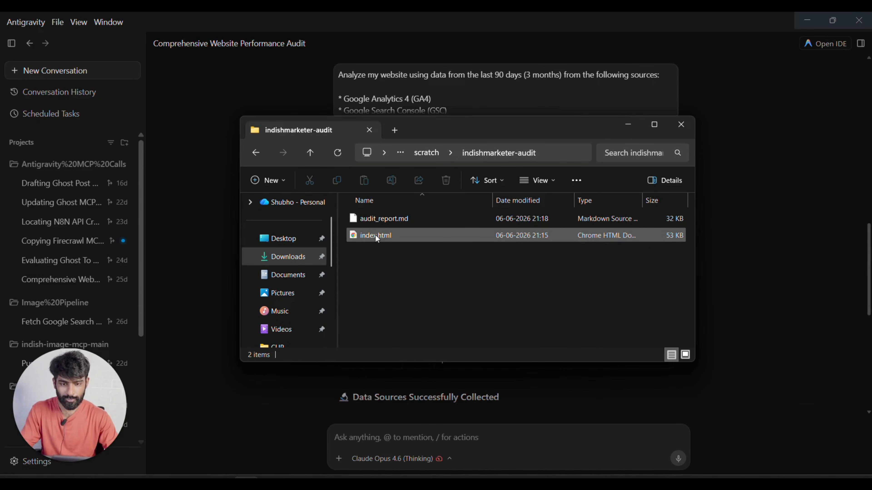
pyautogui.doubleClick(375, 236)
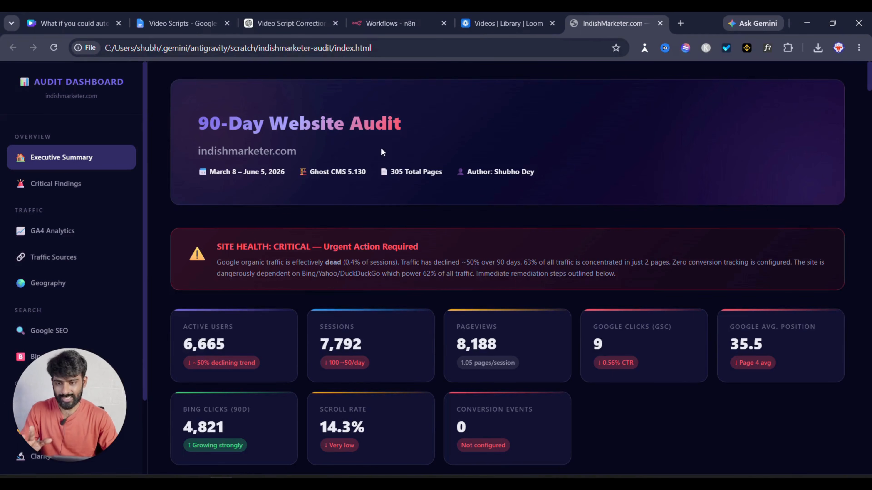
# Step: Review the audit dashboard from the executive summary through traffic sources, geography, Google Search Console and Bing performance to the Content Audit
pyautogui.scroll(-20, 375, 327)
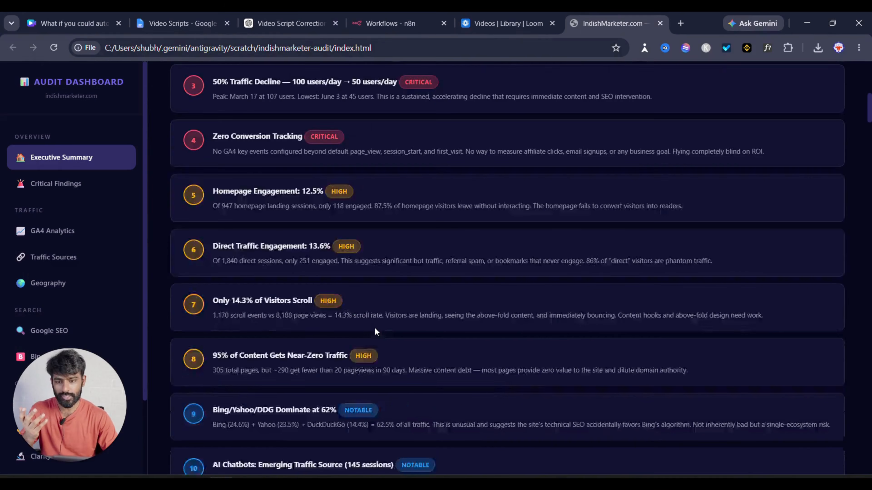
pyautogui.scroll(20, 374, 327)
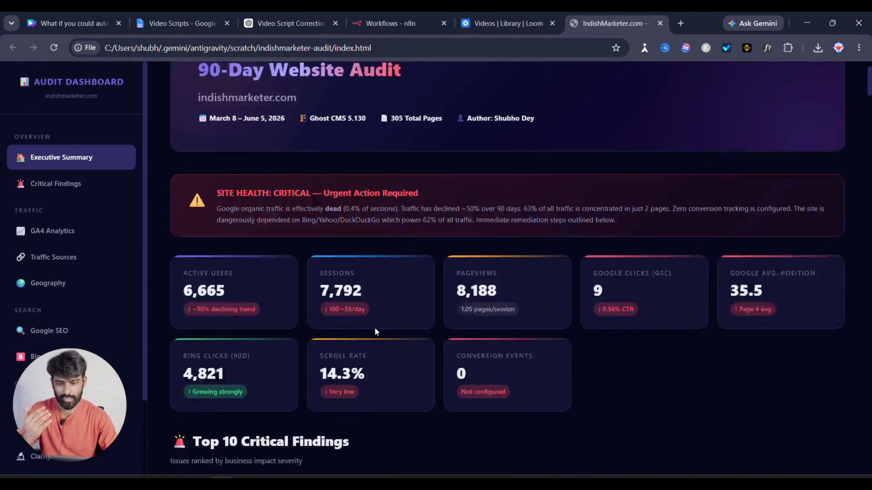
pyautogui.scroll(-15, 374, 331)
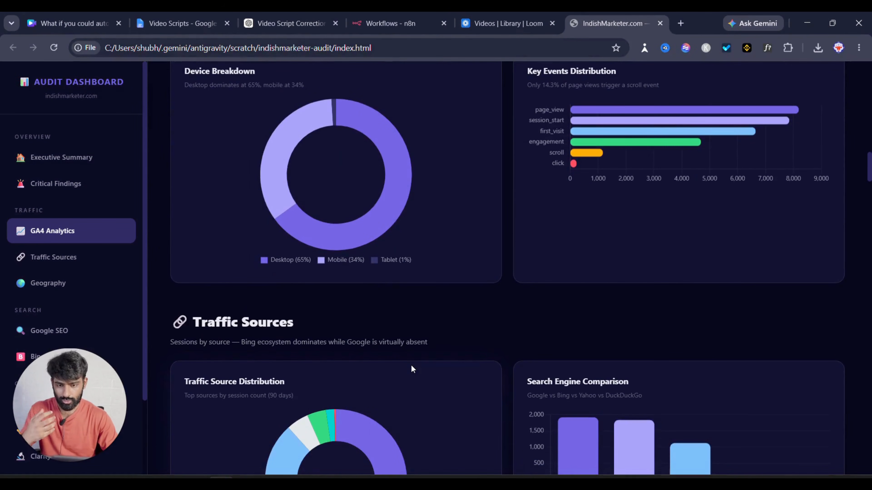
pyautogui.scroll(-20, 412, 369)
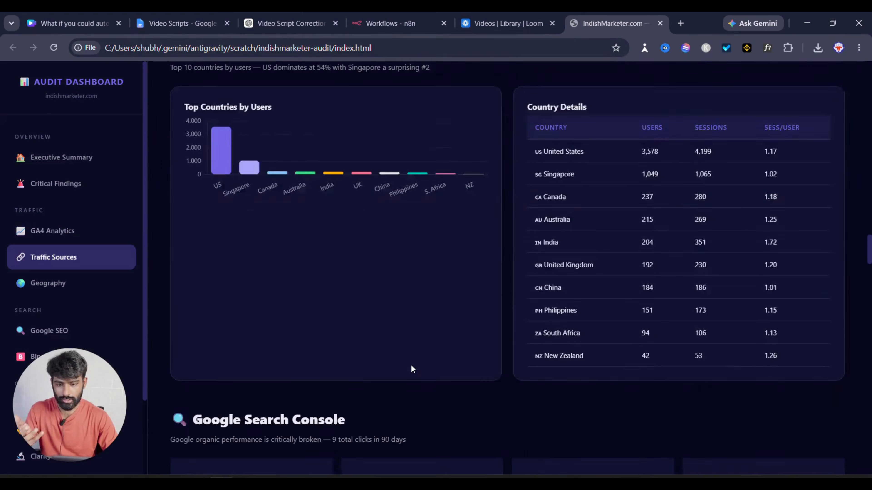
pyautogui.scroll(-4, 412, 369)
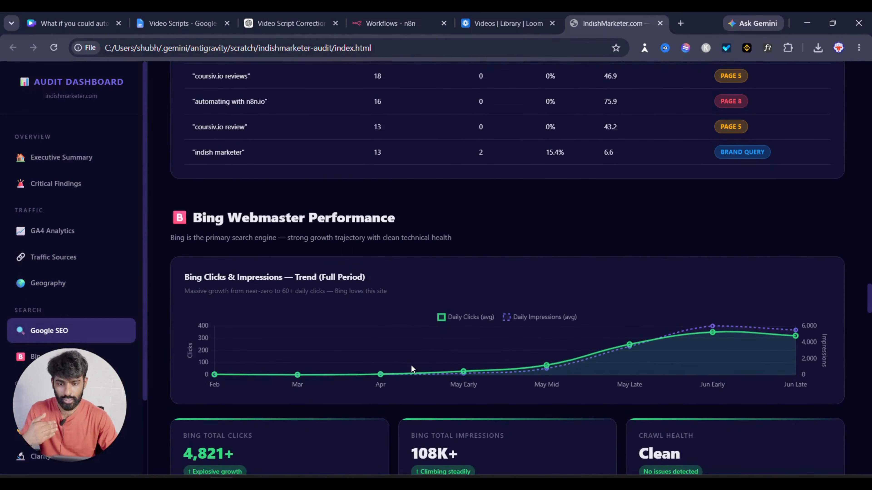
pyautogui.scroll(-10, 412, 369)
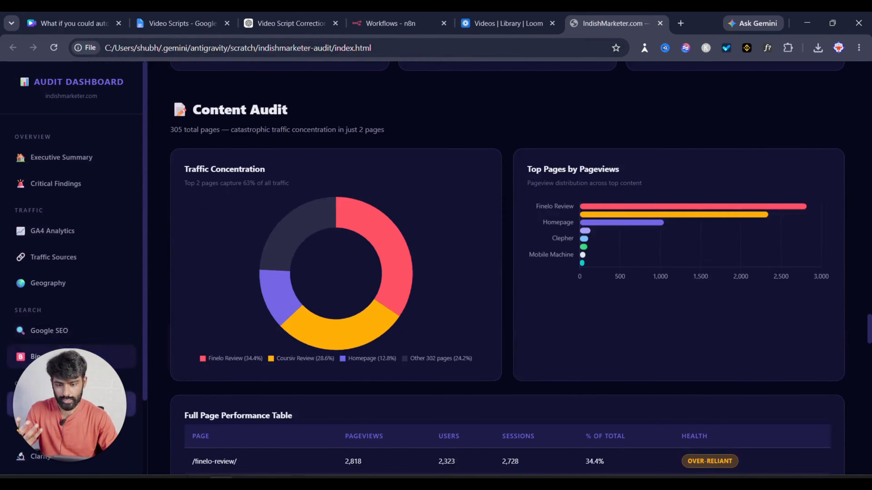
# Step: Switch back to Antigravity and ask Gemini 3.1 Pro (Low) to convert the HTML file to a bright background with text and visuals in dark, visible colours
pyautogui.click(296, 483)
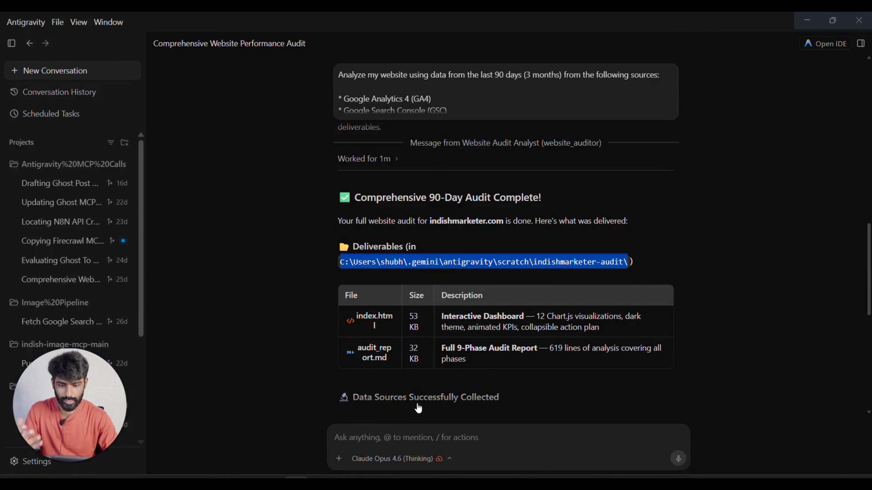
pyautogui.click(367, 434)
pyautogui.write('the html file has dark background I want you to convert it to bright background and accordingly the text and other visuals to dark colours or any colours that will be visible in bright colours.')
pyautogui.moveTo(335, 425); pyautogui.dragTo(477, 436)
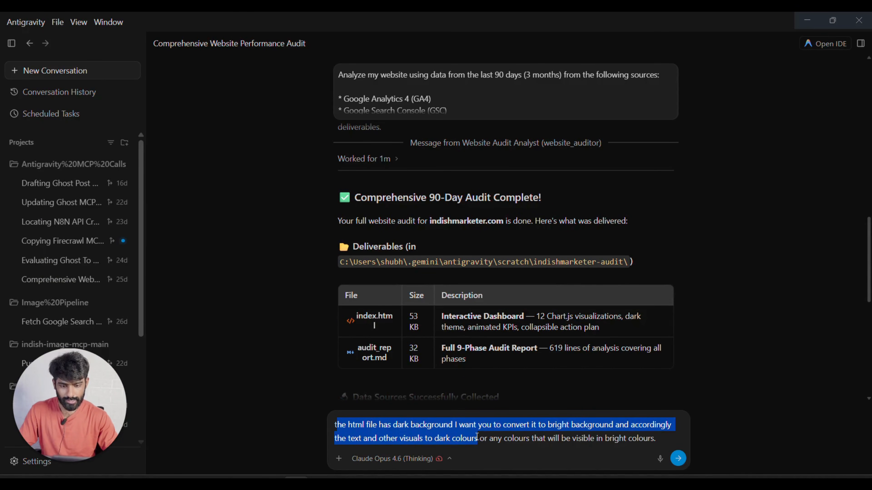
pyautogui.click(454, 426)
pyautogui.write('.')
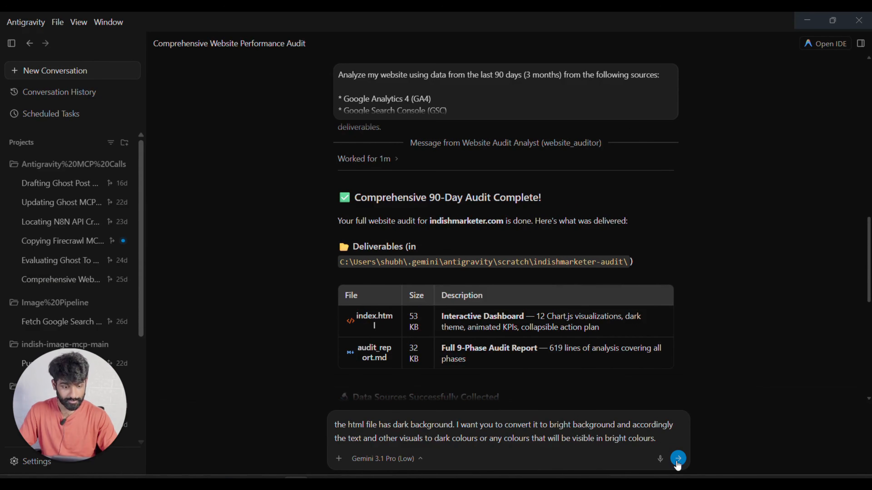
pyautogui.click(677, 460)
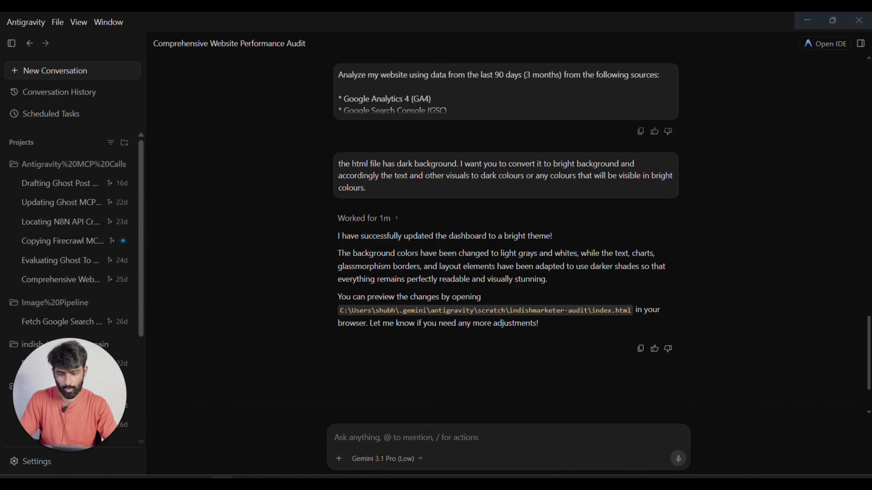
# Step: Switch to the browser, reload the audit dashboard, and highlight the characters in front of the AUDIT DASHBOARD title
pyautogui.click(221, 478)
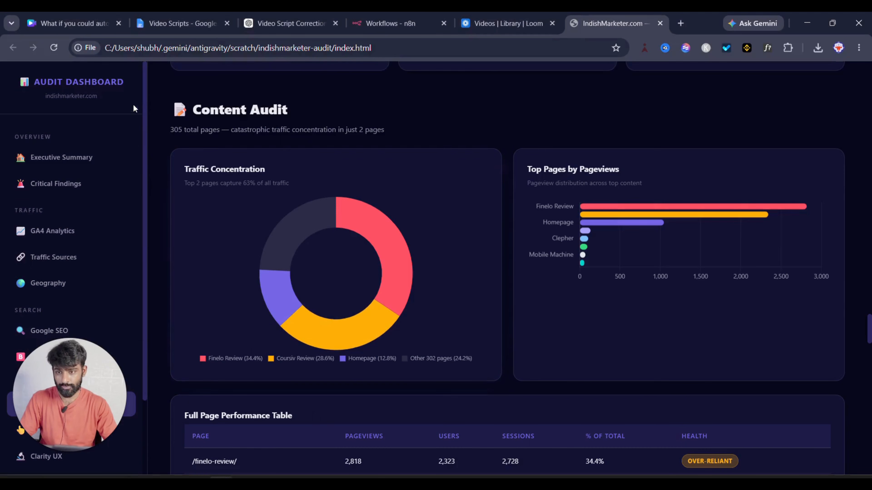
pyautogui.click(55, 46)
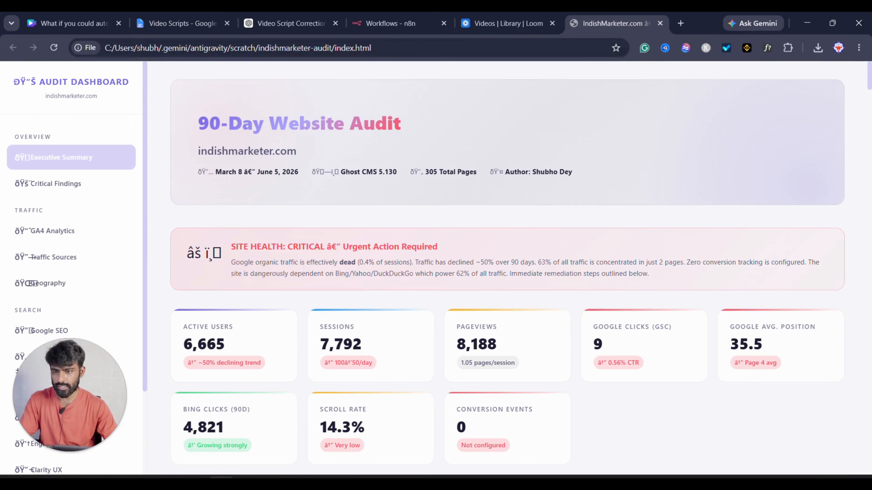
pyautogui.moveTo(14, 82); pyautogui.dragTo(53, 81)
pyautogui.click(162, 152)
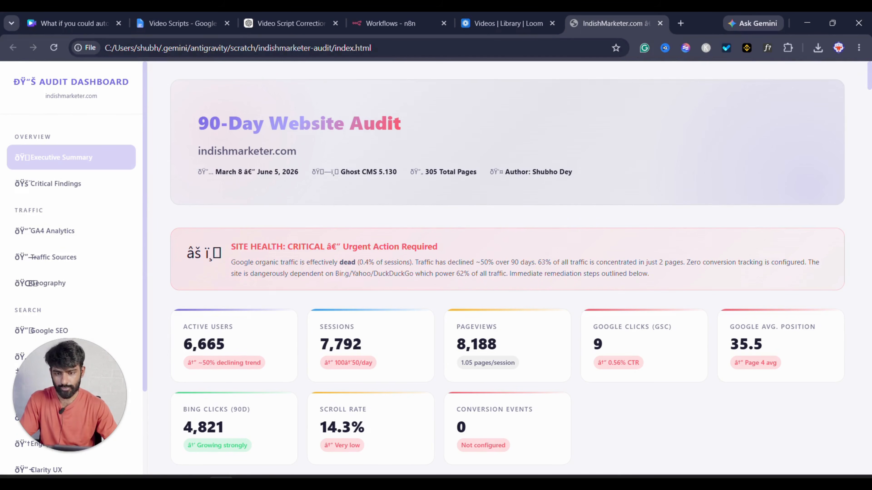
# Step: Check the reloaded dashboard's metric cards, Top 10 Critical Findings and GA4 Traffic Analytics sections in the bright theme
pyautogui.scroll(-4, 277, 153)
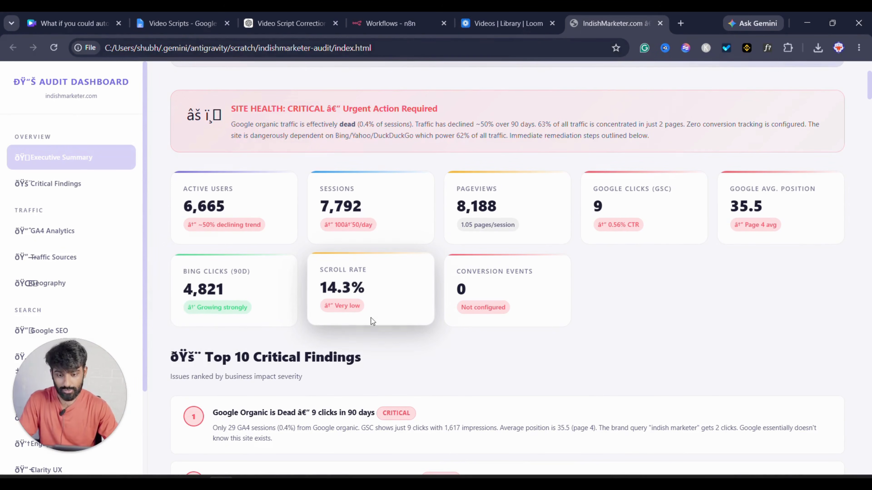
pyautogui.scroll(-7, 392, 309)
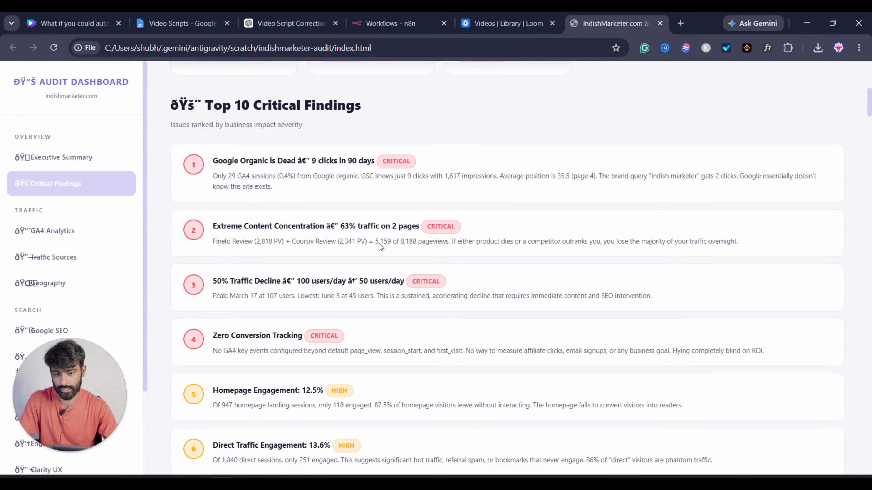
pyautogui.scroll(-10, 379, 243)
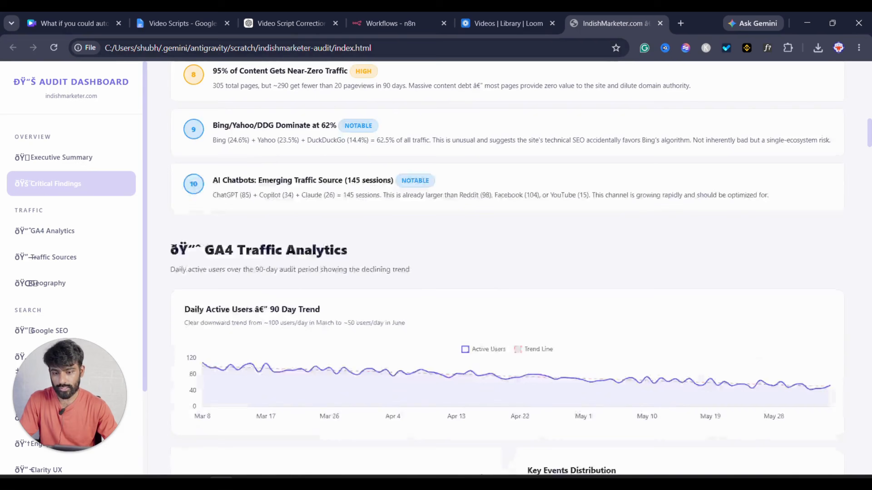
pyautogui.scroll(-10, 378, 243)
pyautogui.scroll(12, 215, 373)
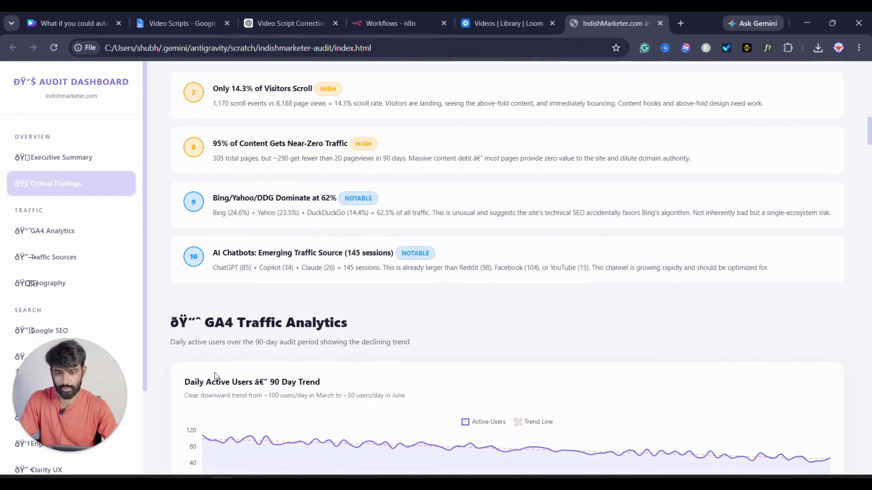
# Step: Review the GA4 Traffic Analytics trend, the Traffic Sources charts, Engagement Rate by Channel and the detailed traffic source breakdown table
pyautogui.scroll(-5, 215, 372)
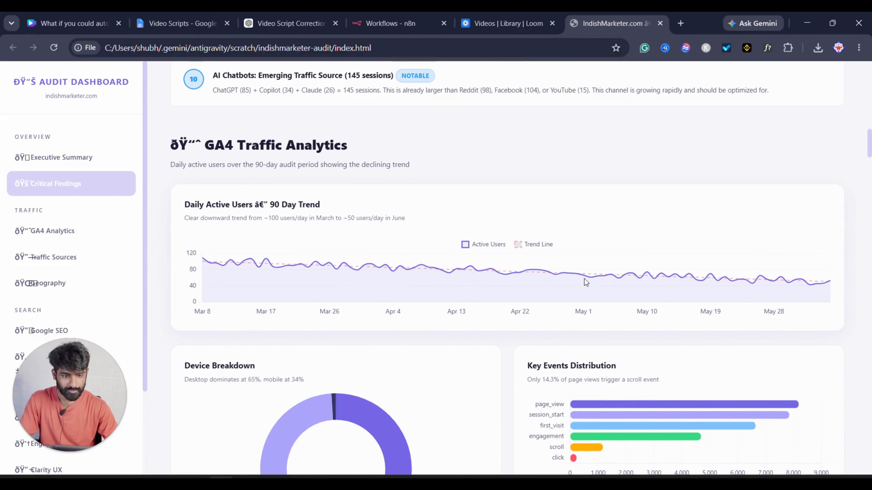
pyautogui.scroll(-10, 580, 276)
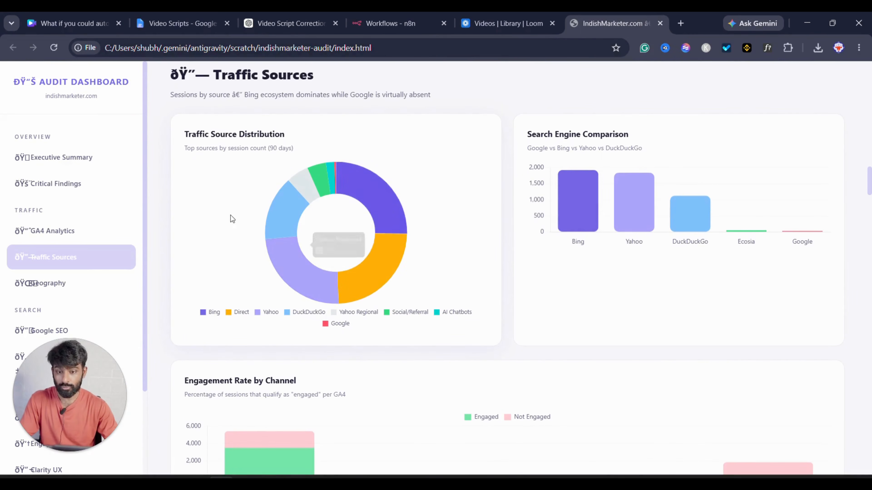
pyautogui.moveTo(386, 268)
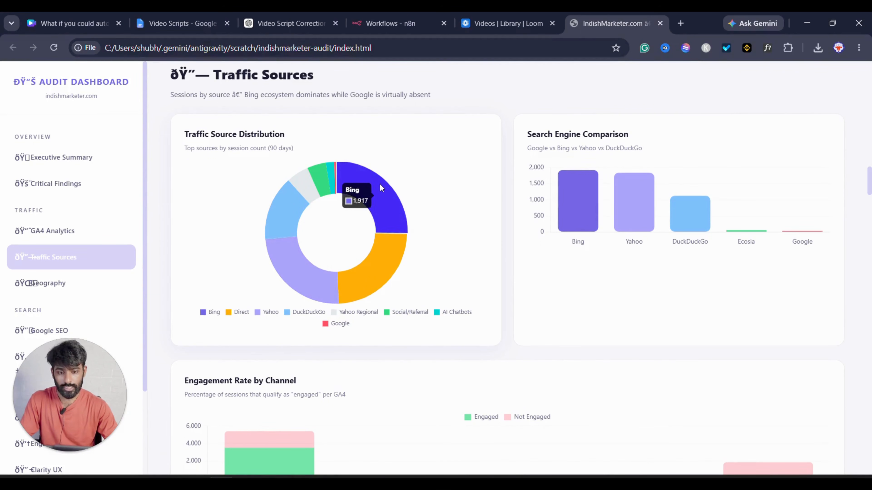
pyautogui.scroll(-3, 417, 275)
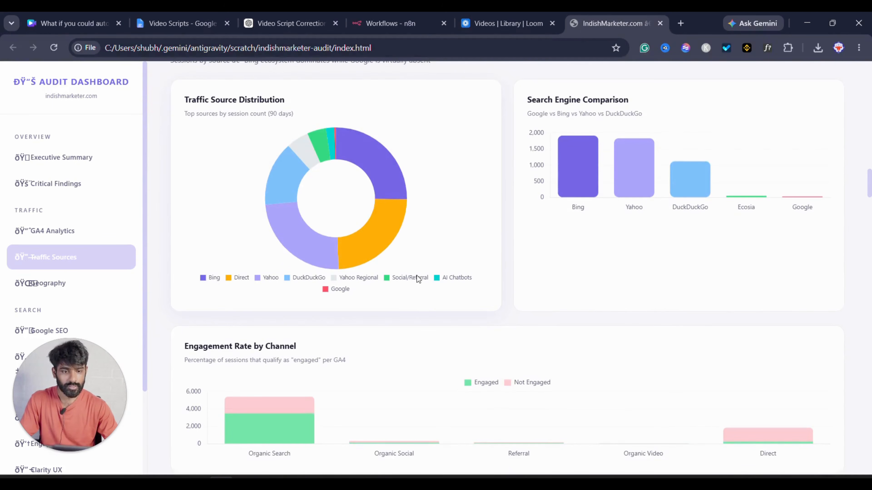
pyautogui.scroll(6, 551, 279)
pyautogui.scroll(-1, 592, 265)
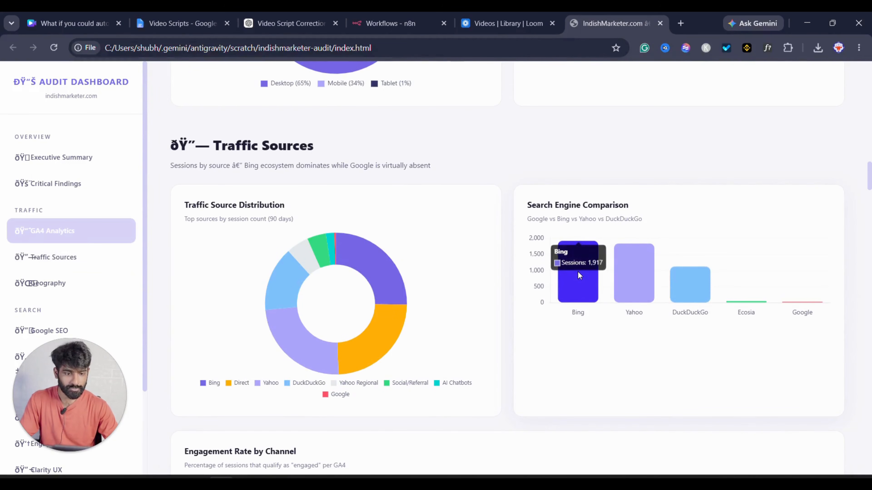
pyautogui.scroll(-3, 545, 365)
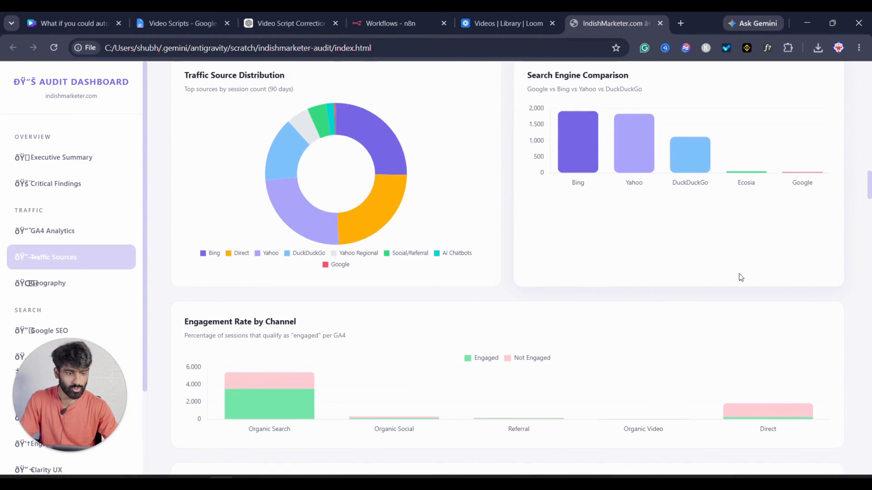
pyautogui.scroll(-5, 458, 342)
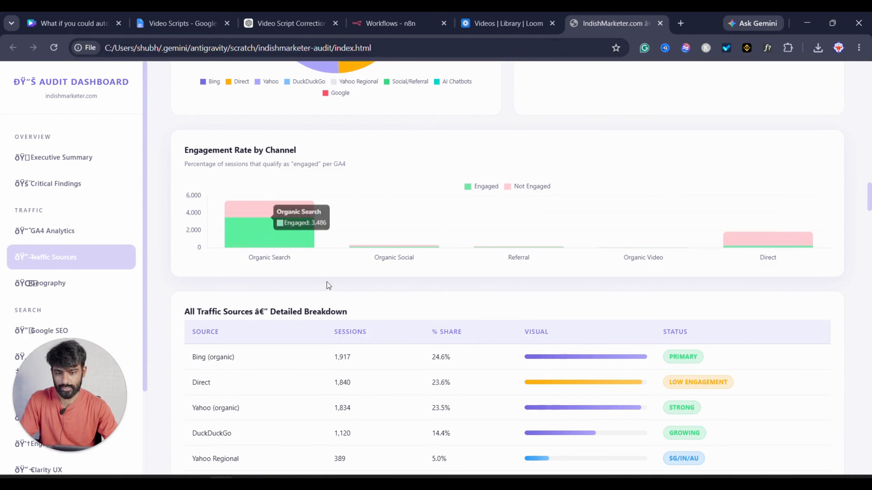
pyautogui.scroll(-4, 275, 354)
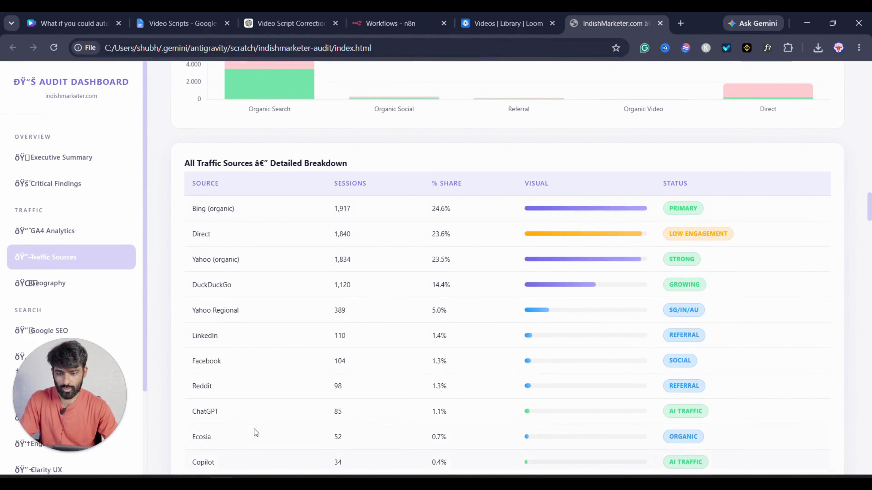
pyautogui.scroll(-4, 254, 429)
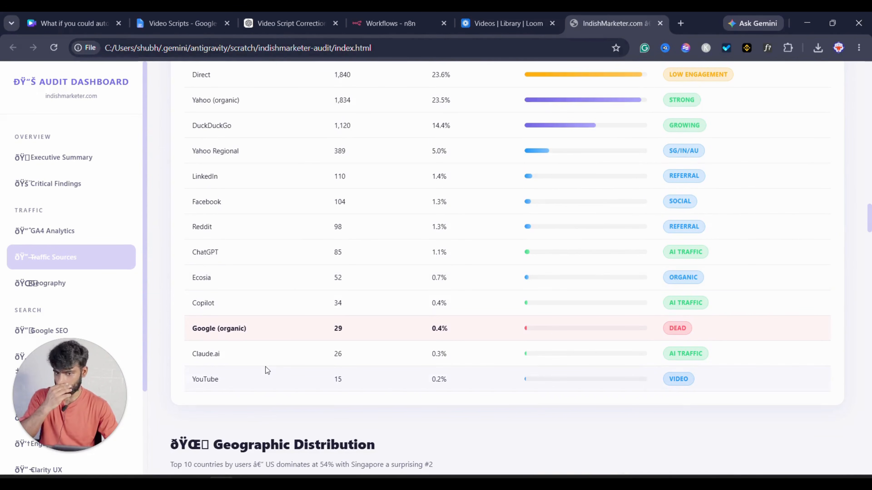
# Step: Check the Geographic Distribution chart and country table, the Google Search Console metrics and the Bing Webmaster Performance trend
pyautogui.scroll(-5, 259, 257)
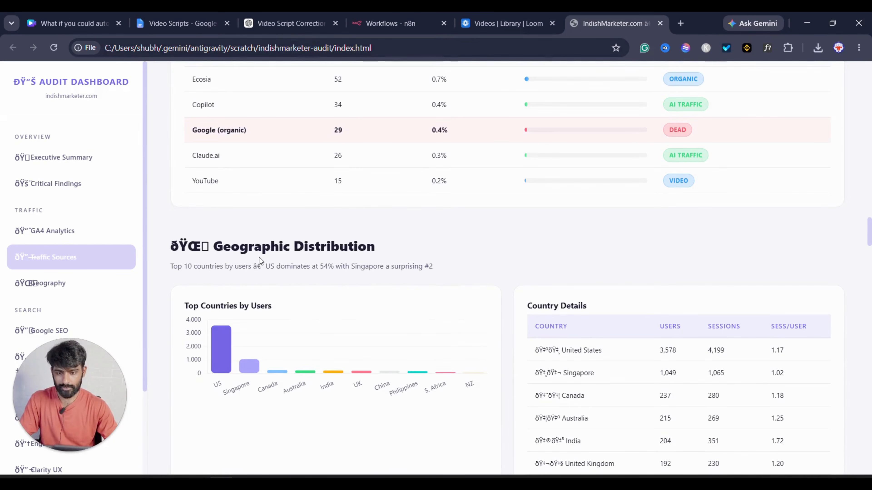
pyautogui.scroll(-2, 259, 257)
pyautogui.moveTo(228, 279)
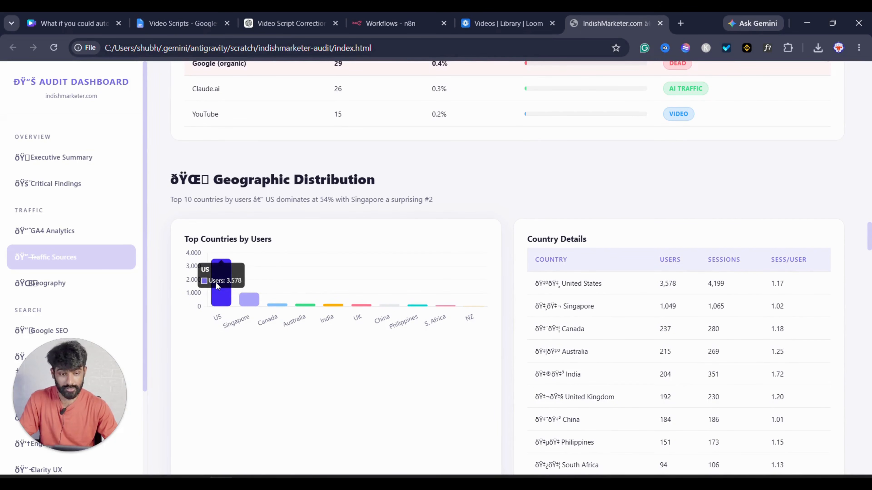
pyautogui.scroll(-3, 395, 372)
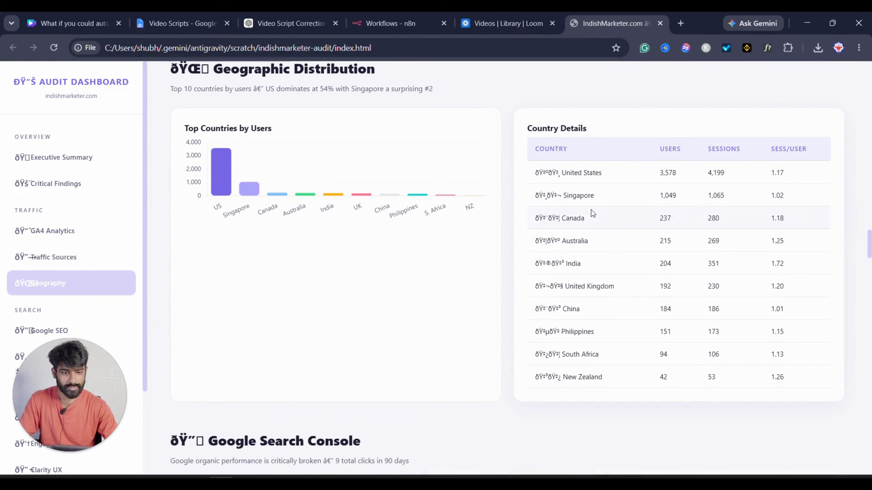
pyautogui.scroll(-6, 478, 353)
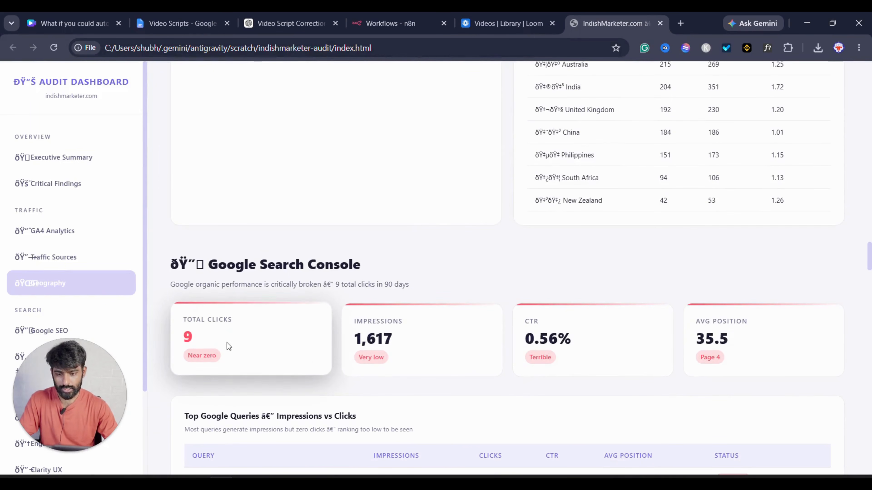
pyautogui.scroll(-14, 437, 306)
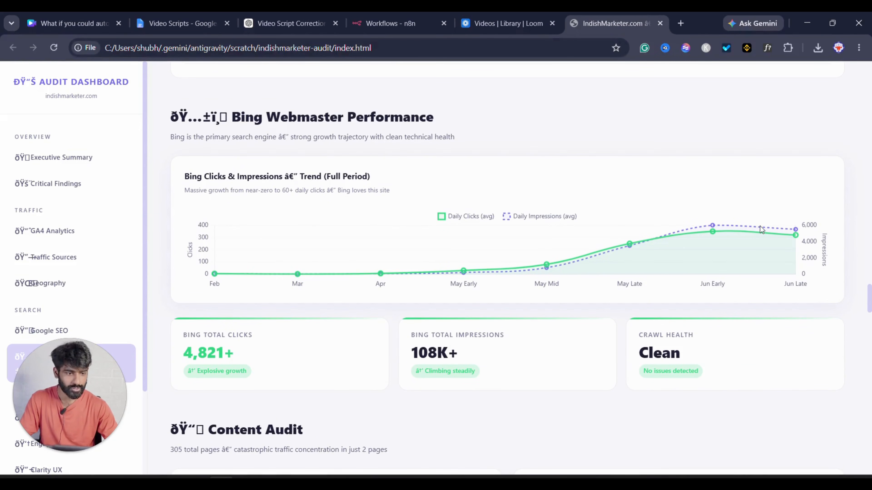
# Step: Examine the Content Audit's Traffic Concentration chart, Top Pages by Pageviews and Full Page Performance Table, rechecking the Bing performance section
pyautogui.scroll(-8, 505, 361)
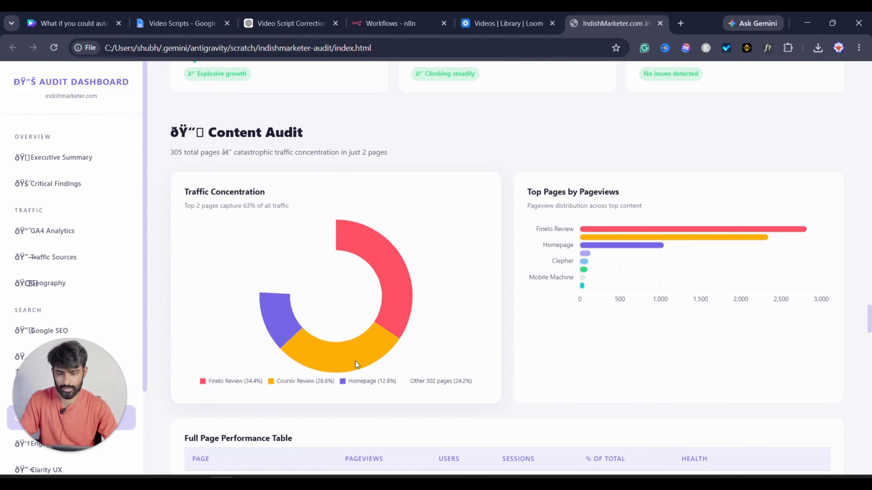
pyautogui.scroll(-8, 423, 285)
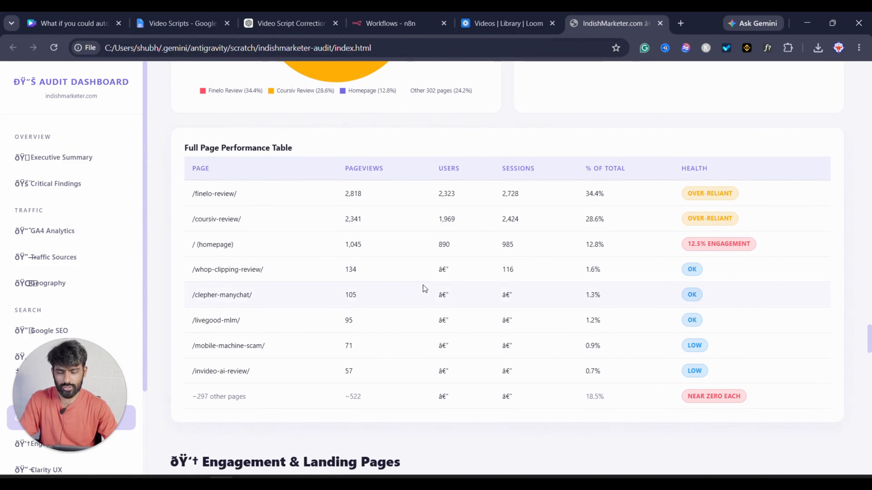
pyautogui.scroll(15, 319, 302)
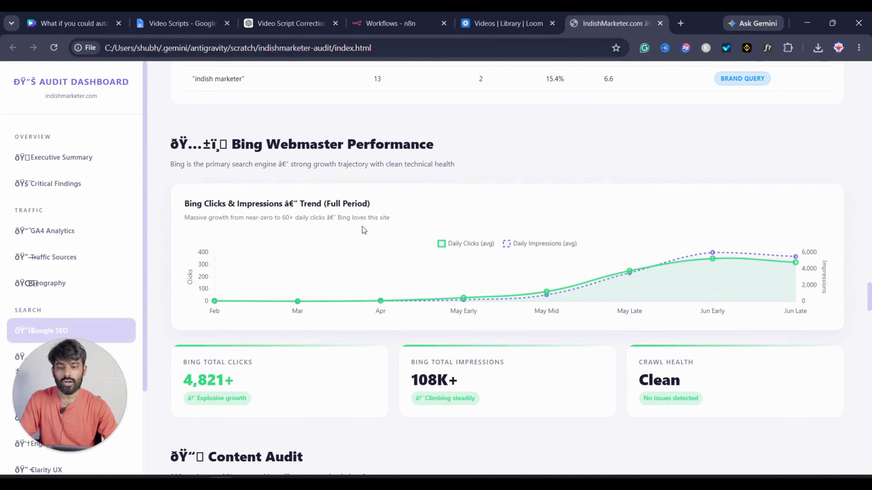
pyautogui.scroll(-15, 337, 237)
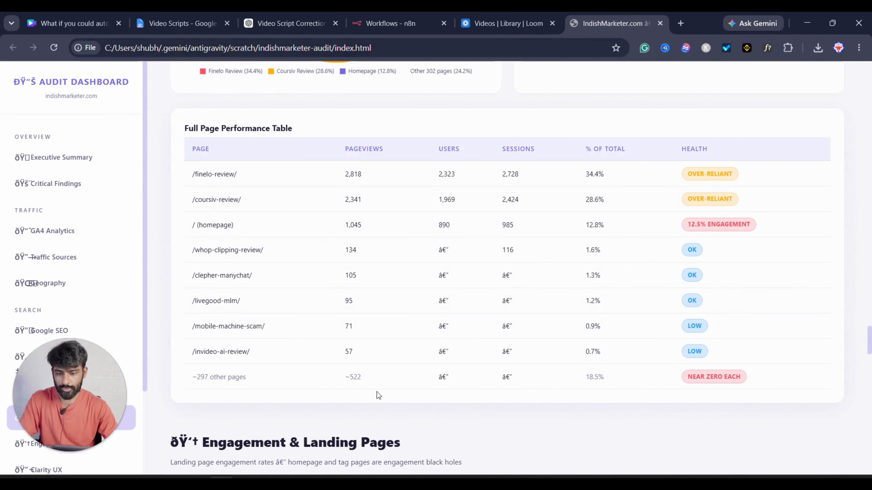
# Step: Review the Engagement & Landing Pages charts, Microsoft Clarity UX Insights and the AI Chatbot Traffic section of the dashboard
pyautogui.scroll(-10, 376, 391)
pyautogui.scroll(2, 374, 240)
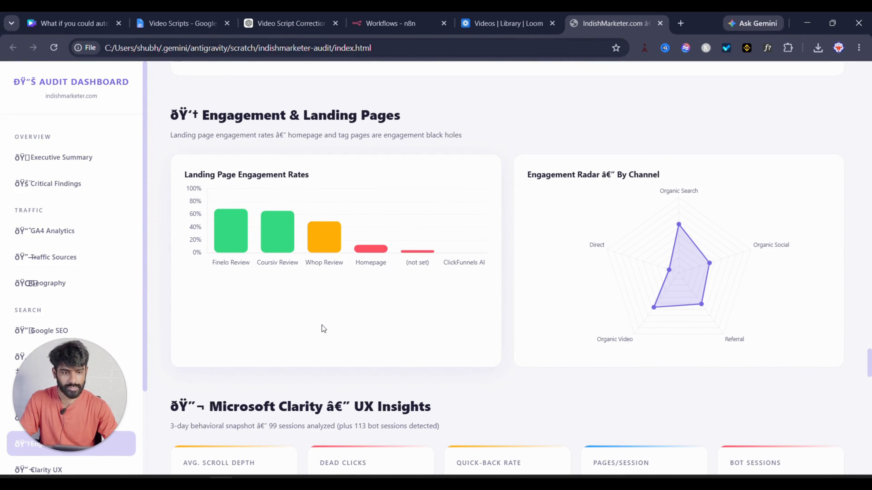
pyautogui.scroll(-1, 322, 325)
pyautogui.scroll(-10, 379, 386)
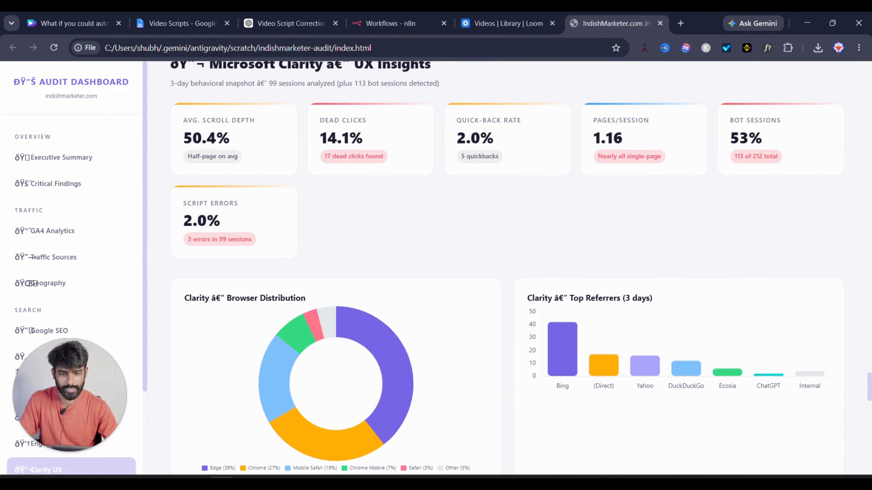
pyautogui.scroll(-5, 379, 387)
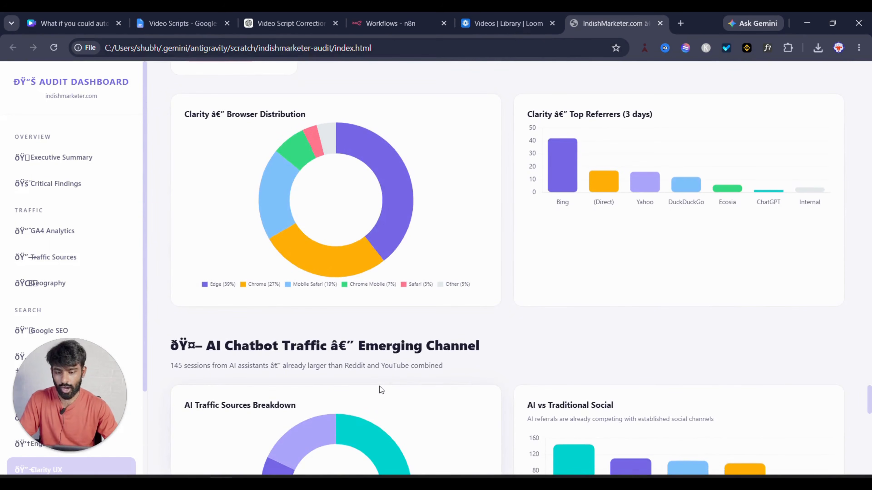
pyautogui.scroll(-6, 380, 388)
pyautogui.scroll(1, 354, 220)
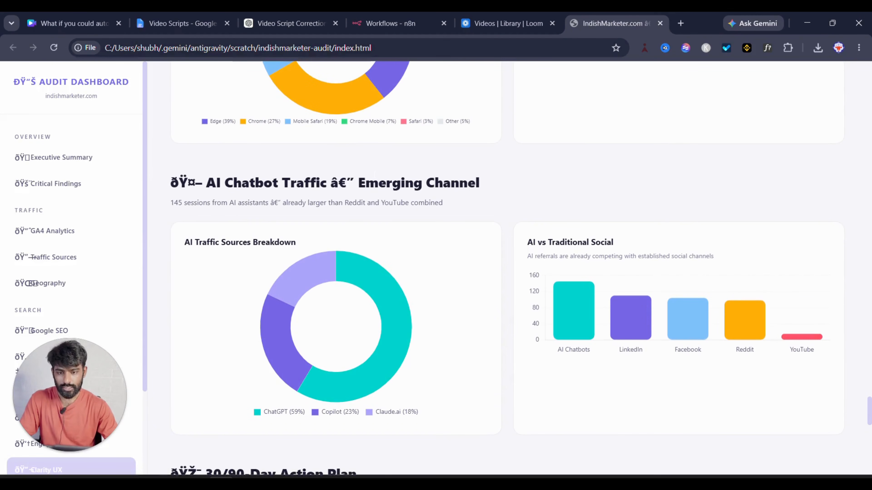
pyautogui.scroll(-2, 389, 317)
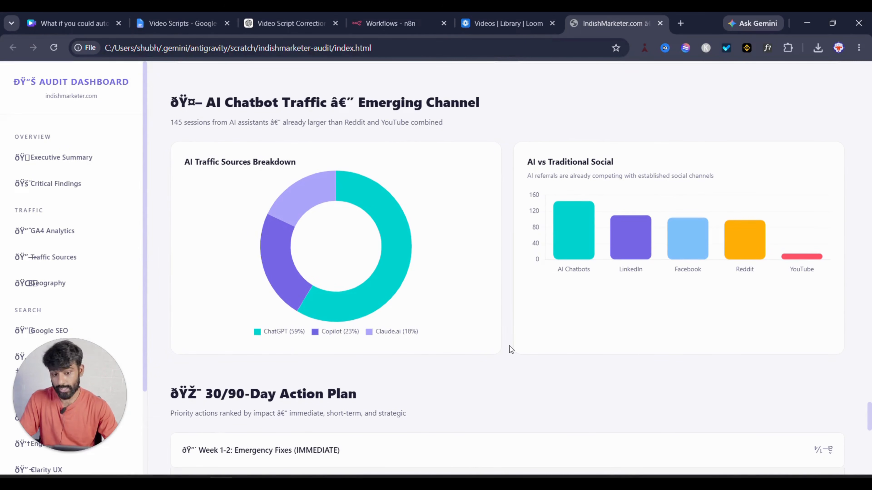
# Step: Go through the 30/90-Day Action Plan's Week 1-2: Emergency Fixes, highlighting the headings of its four actions, and clear the selection
pyautogui.scroll(-3, 509, 346)
pyautogui.scroll(-3, 510, 350)
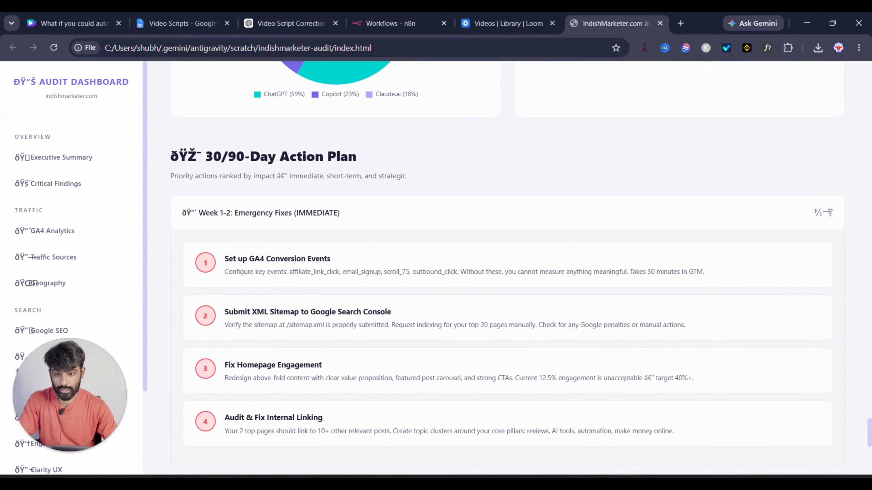
pyautogui.scroll(6, 233, 165)
pyautogui.scroll(-3, 223, 289)
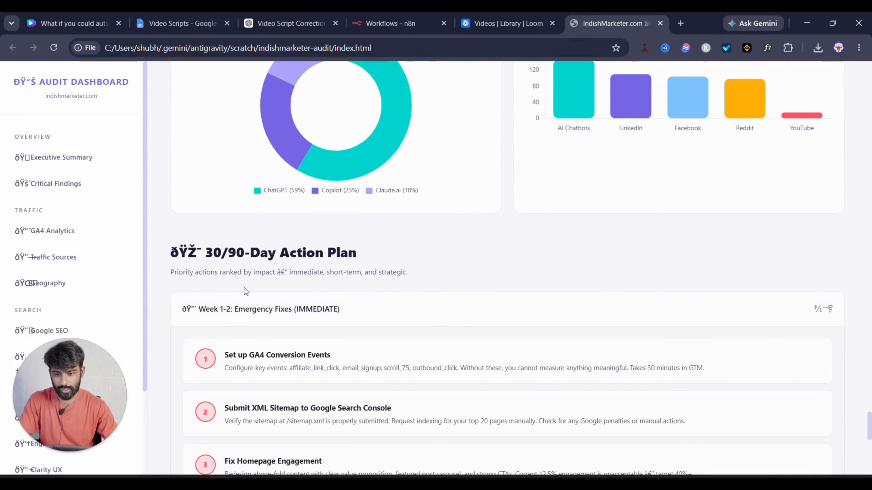
pyautogui.scroll(-3, 243, 287)
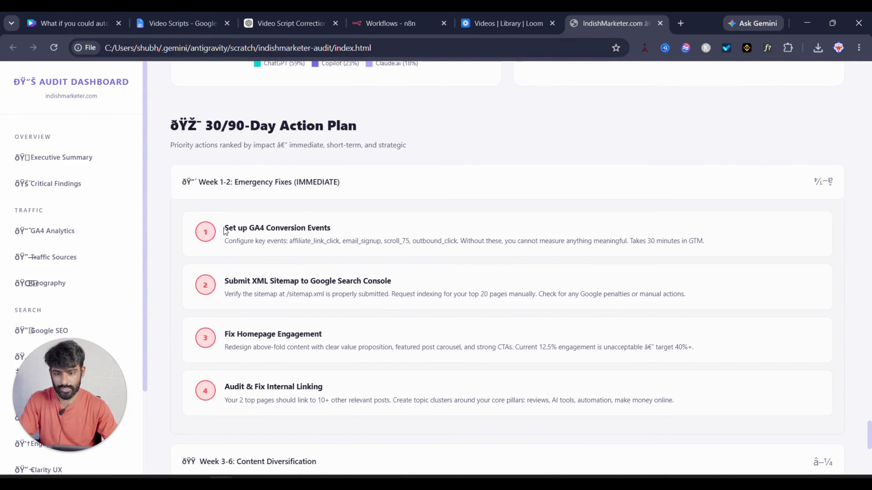
pyautogui.moveTo(225, 230); pyautogui.dragTo(342, 232)
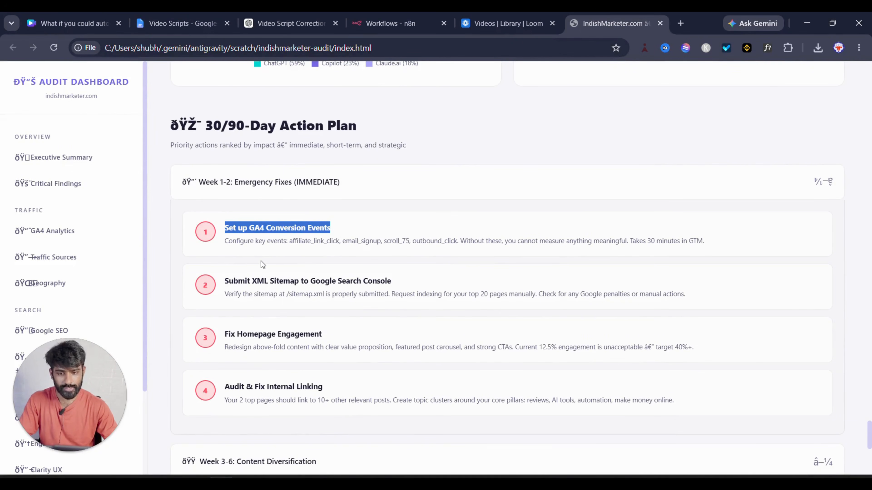
pyautogui.scroll(-2, 261, 261)
pyautogui.click(225, 186)
pyautogui.moveTo(225, 186); pyautogui.dragTo(409, 184)
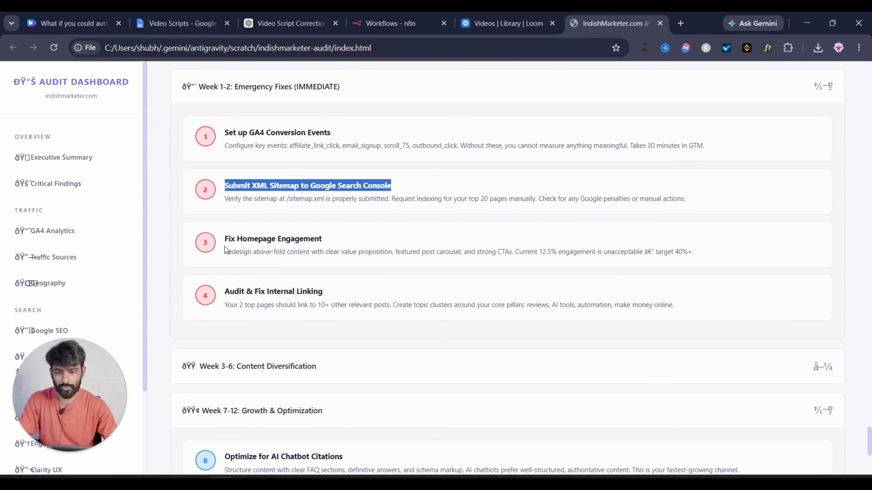
pyautogui.moveTo(224, 246); pyautogui.dragTo(323, 243)
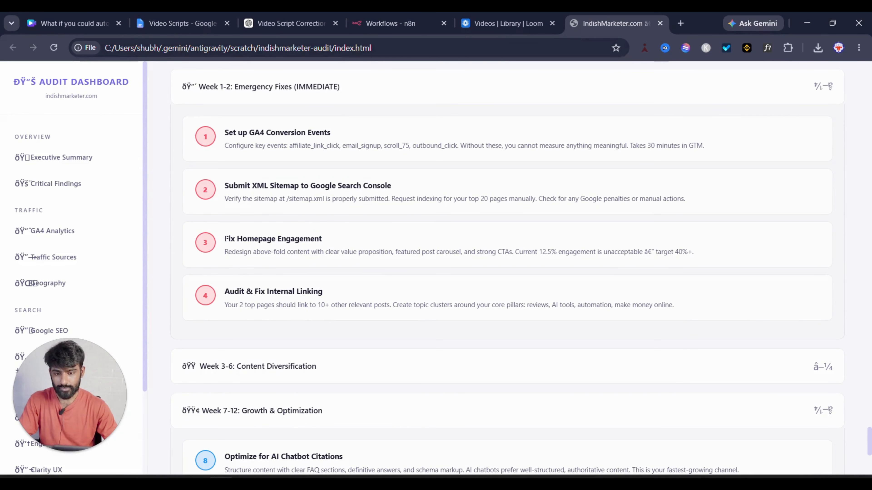
pyautogui.moveTo(225, 239); pyautogui.dragTo(337, 231)
pyautogui.moveTo(225, 291); pyautogui.dragTo(371, 285)
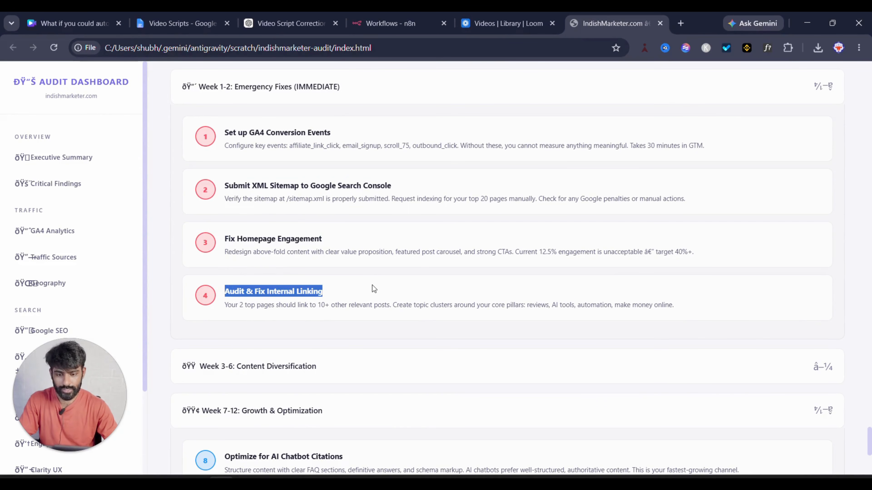
pyautogui.scroll(1, 333, 275)
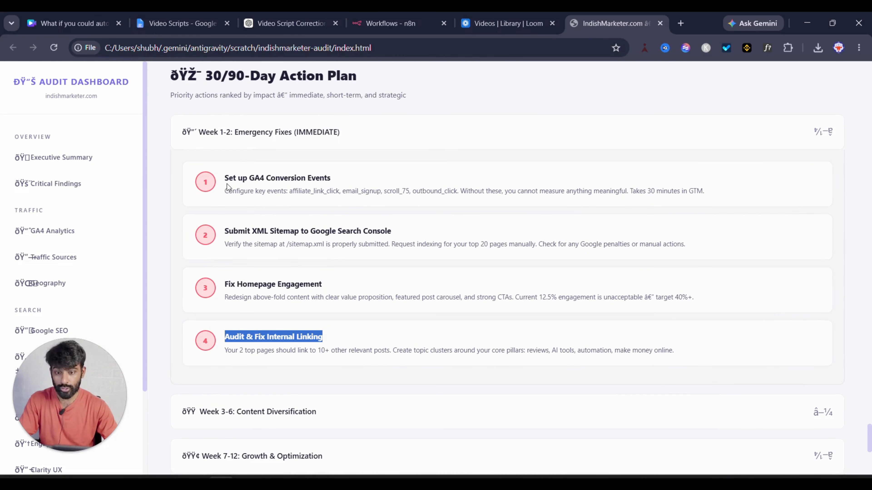
pyautogui.moveTo(227, 184); pyautogui.dragTo(353, 372)
pyautogui.click(433, 332)
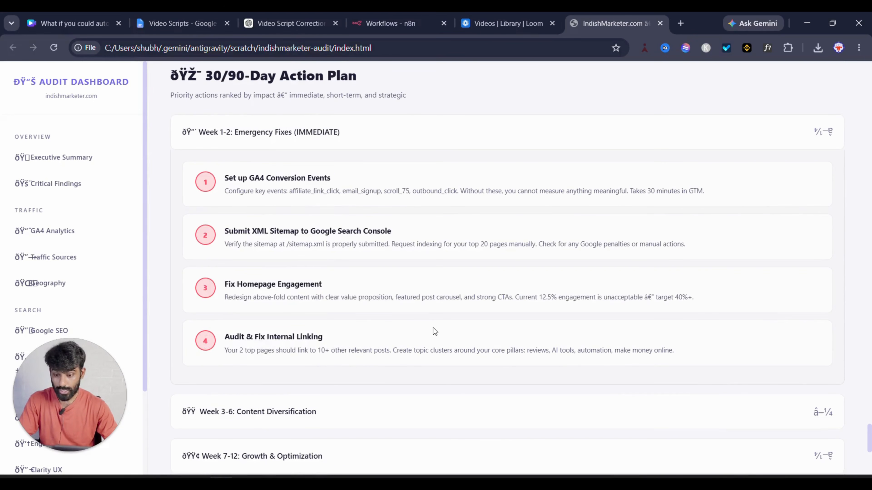
# Step: Expand Week 3-6: Content Diversification in the action plan and read its actions along with the Week 7-12: Growth & Optimization ones
pyautogui.scroll(-5, 328, 389)
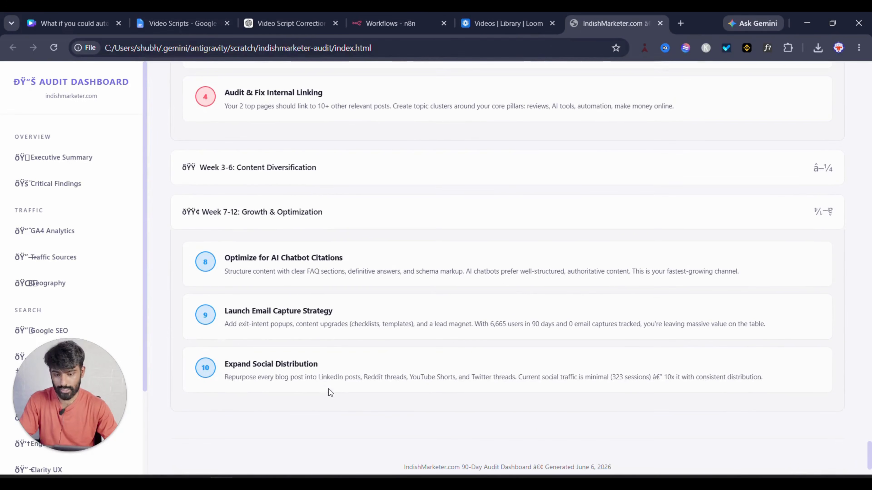
pyautogui.click(323, 176)
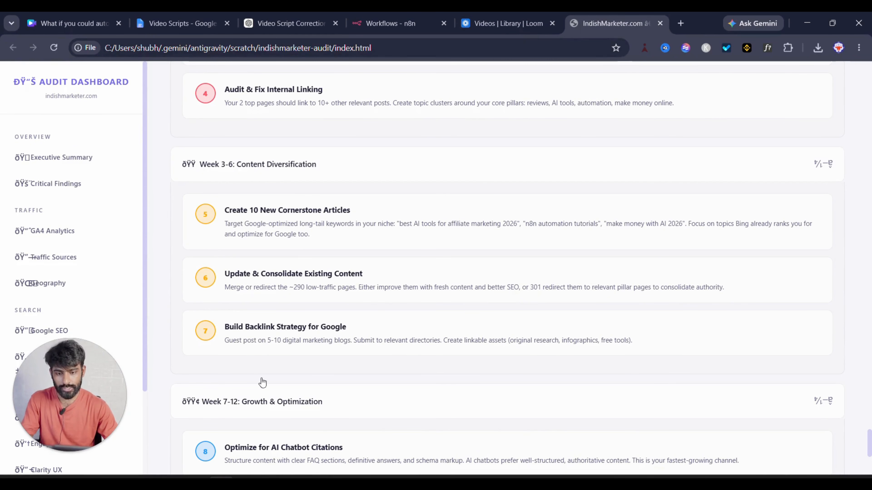
pyautogui.scroll(-3, 286, 349)
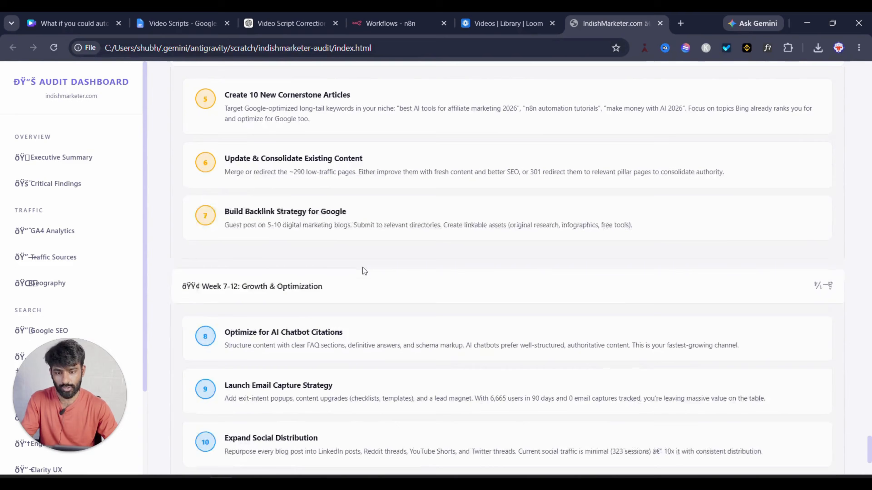
# Step: Reread the action plan's Week 3-6 and Week 7-12 actions and skim back over the dashboard's summary, critical findings and GA4 traffic sections
pyautogui.scroll(-2, 363, 268)
pyautogui.scroll(5, 291, 269)
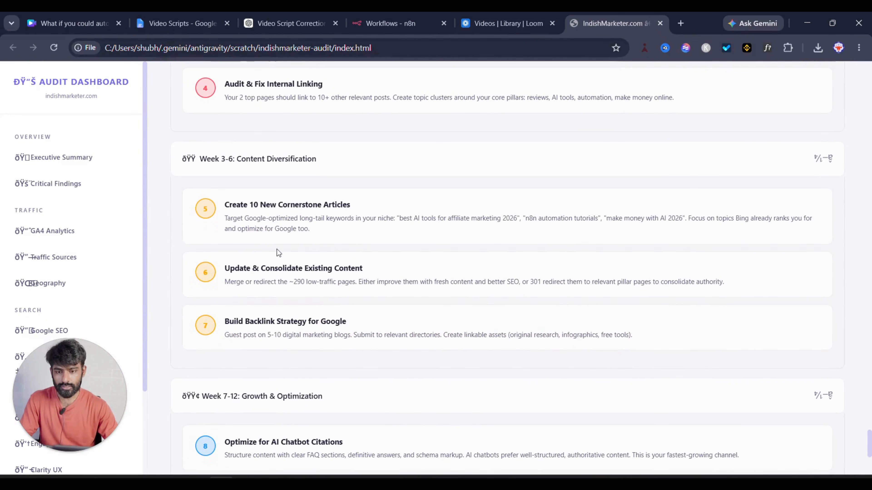
pyautogui.scroll(-6, 278, 252)
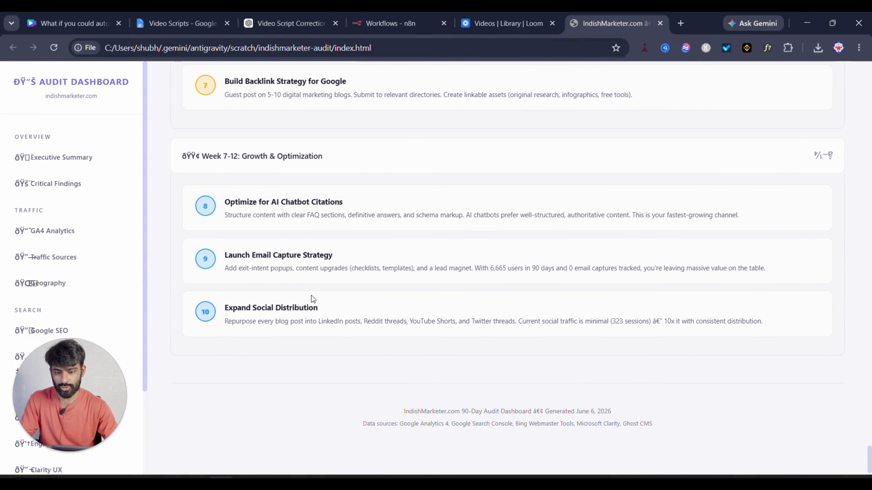
pyautogui.scroll(20, 312, 298)
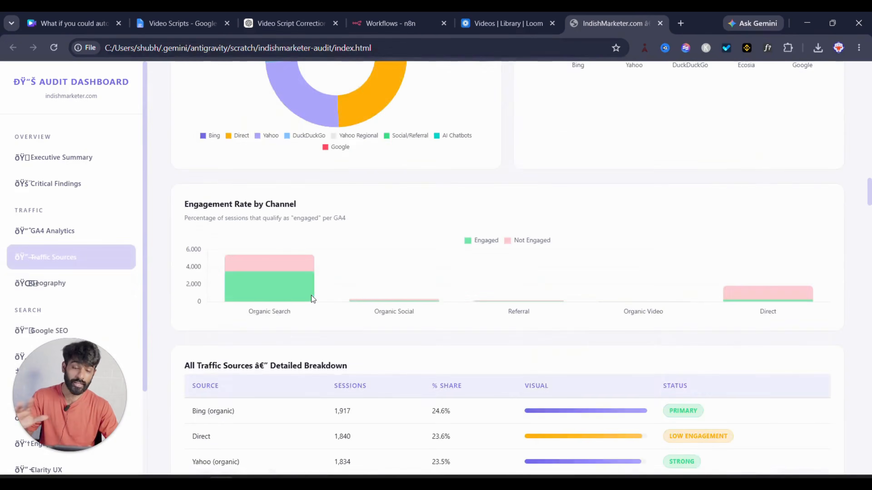
pyautogui.scroll(20, 311, 296)
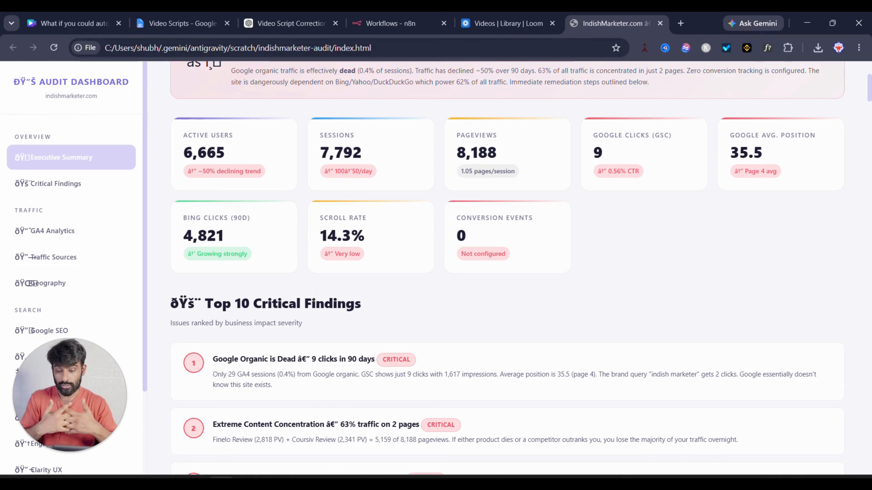
pyautogui.scroll(-20, 339, 351)
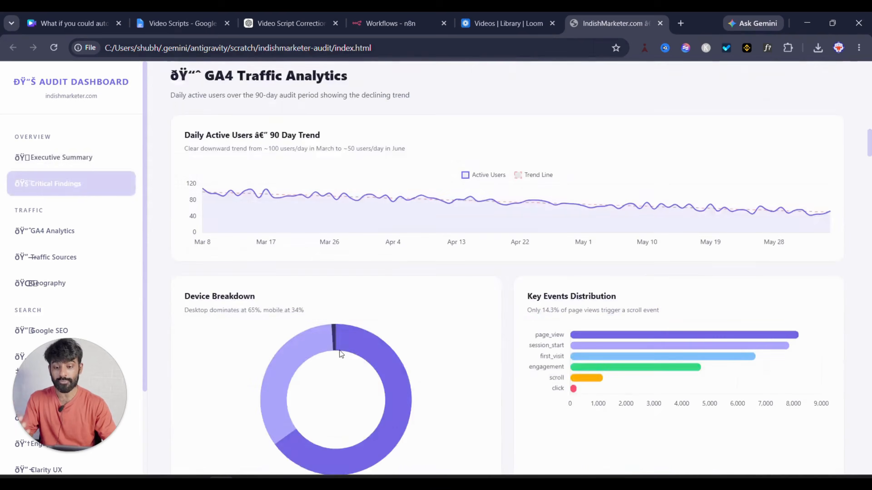
pyautogui.scroll(-15, 339, 351)
# Step: Switch to Antigravity and ask it to execute the audit's action plan, limited to tasks it can implement immediately within 10 to 15 minutes
pyautogui.hotkey('alt', 'Tab')
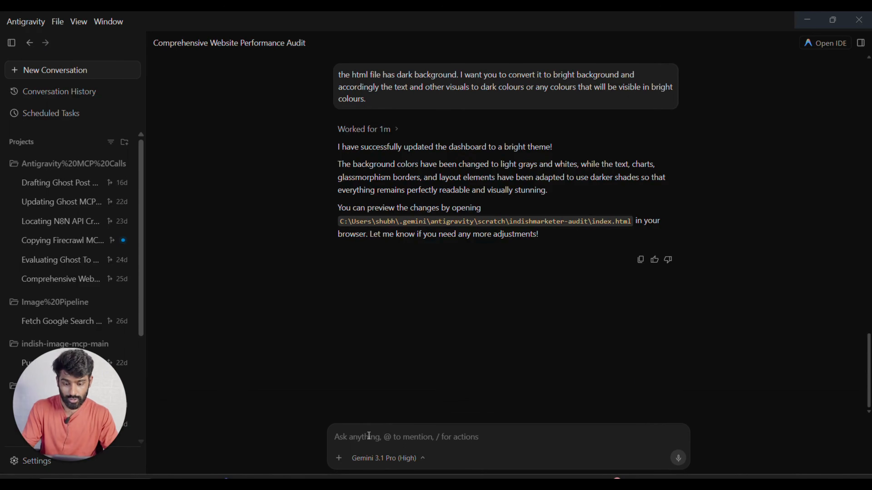
pyautogui.write('Based on the audit you did, can you execute the action plan? Only execute the tasks that can be completed right now? Only execute the tasks that you can implement immediately at this stage like with 10 to 15 minutes.')
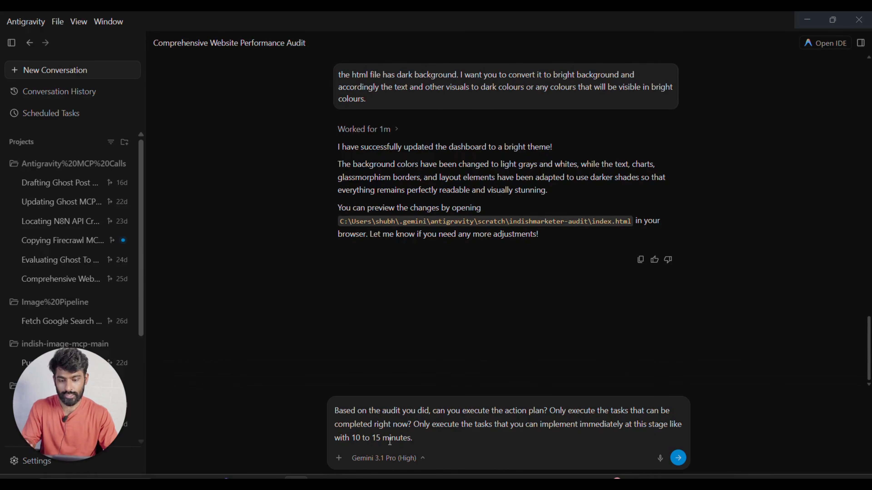
pyautogui.click(351, 439)
pyautogui.write('in')
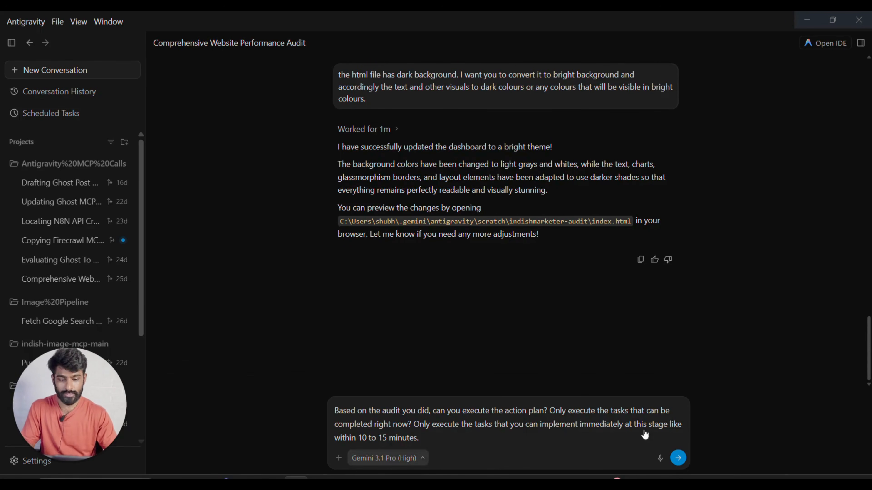
pyautogui.click(679, 459)
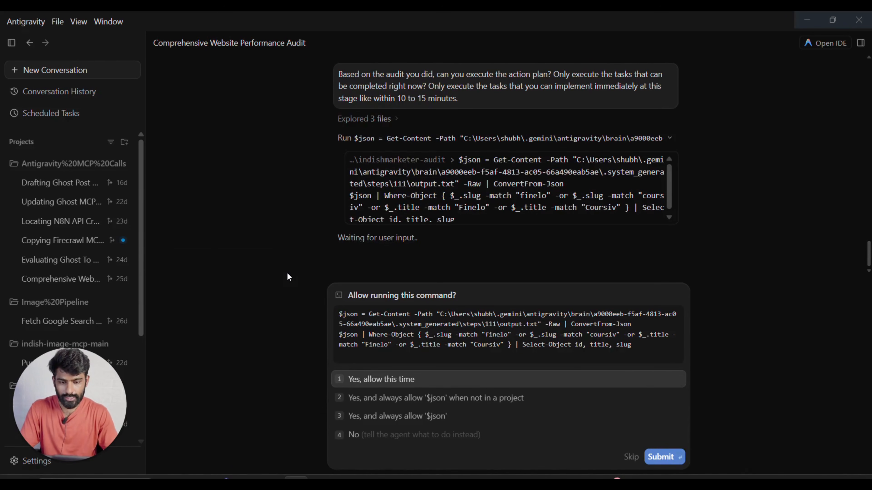
# Step: Answer the command permission request by always allowing '$json' commands
pyautogui.click(399, 415)
pyautogui.click(847, 386)
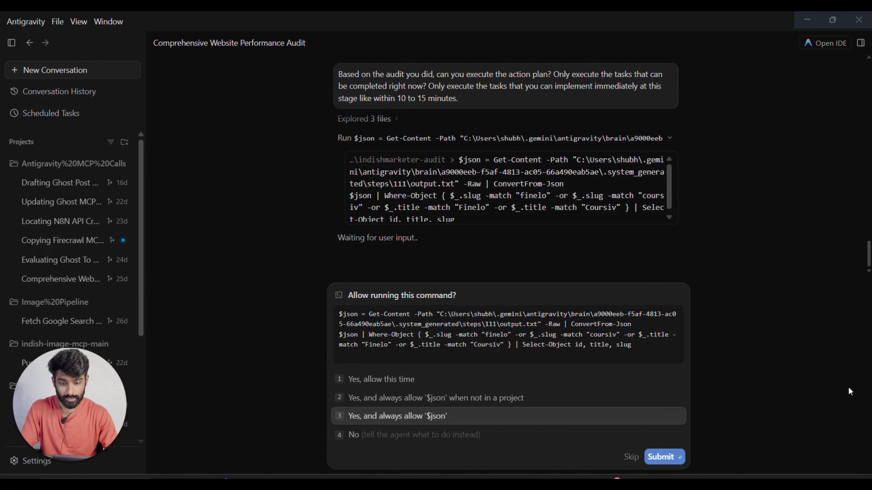
pyautogui.click(673, 458)
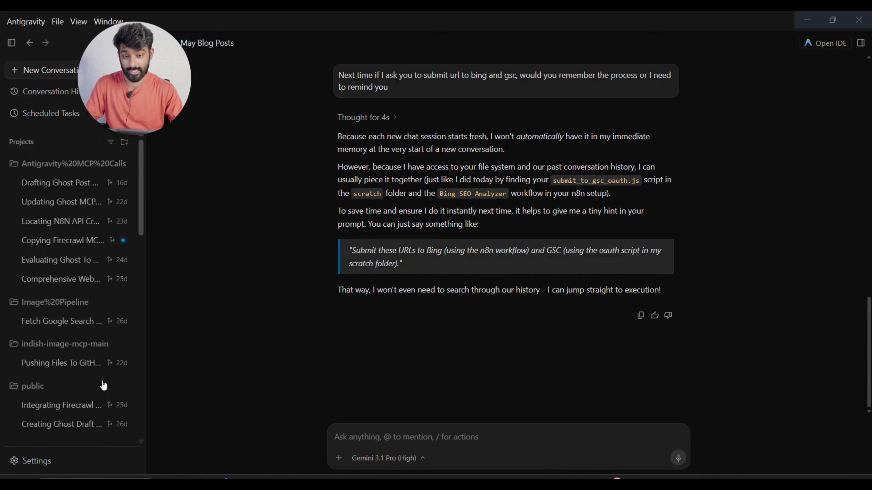
# Step: Read through the Submit May Blog Posts conversation, from the GSC and Bing Webmaster submission request to the final reply
pyautogui.scroll(5, 426, 286)
pyautogui.scroll(8, 428, 285)
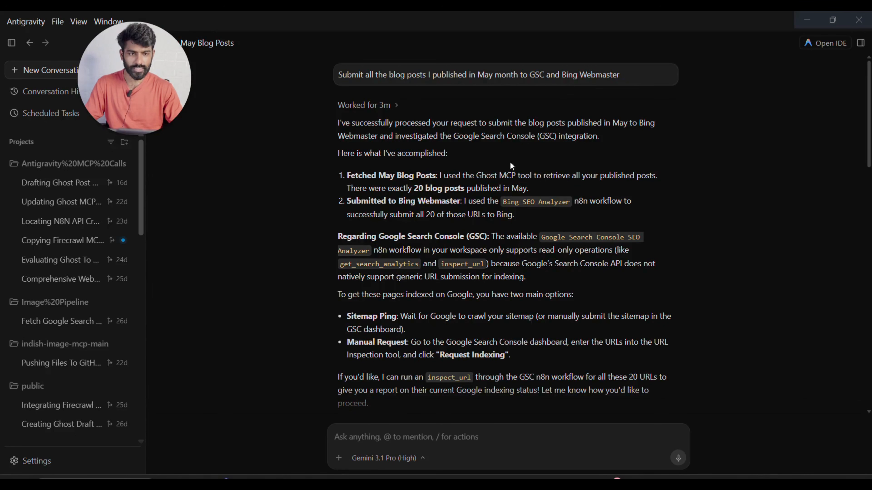
pyautogui.scroll(-3, 446, 262)
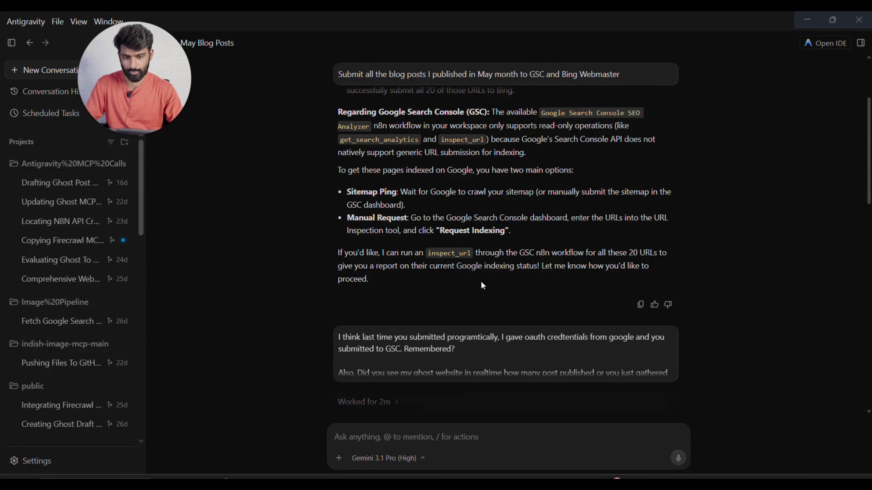
pyautogui.scroll(-7, 447, 264)
pyautogui.scroll(-6, 451, 268)
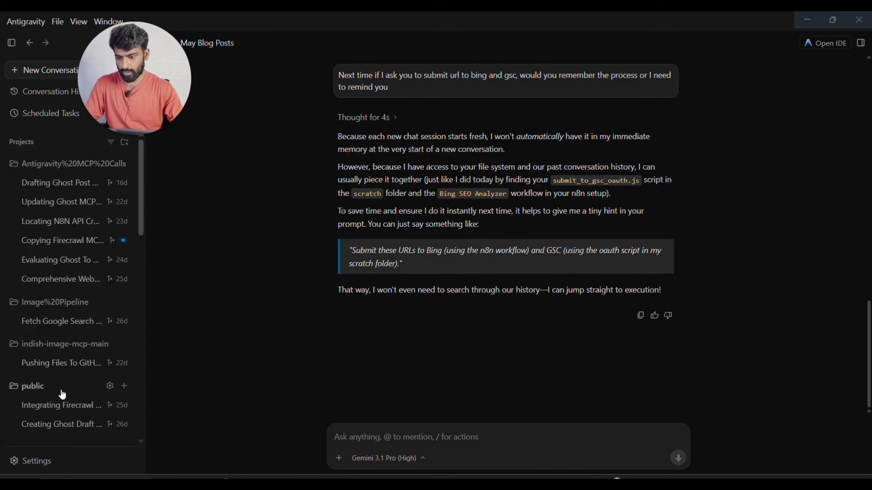
# Step: Open the Optimizing Core Web Vitals conversation and look back through it to the Before vs After Lighthouse numbers
pyautogui.scroll(-6, 60, 388)
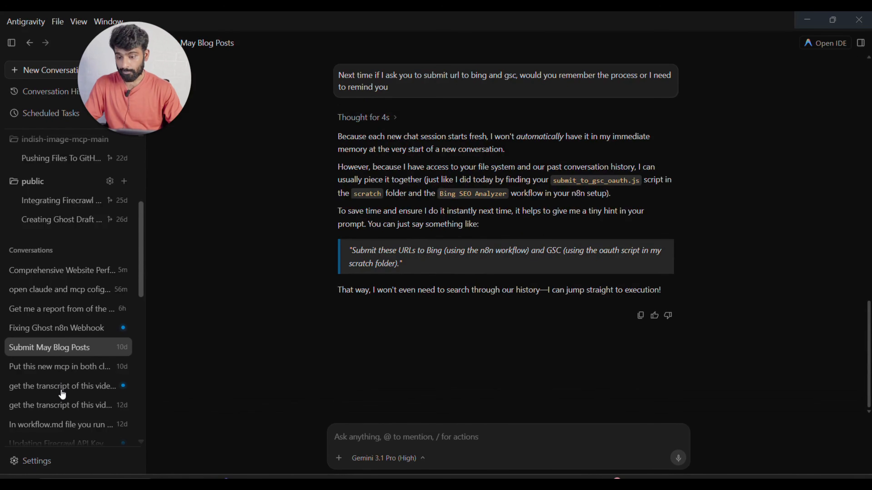
pyautogui.scroll(-2, 71, 412)
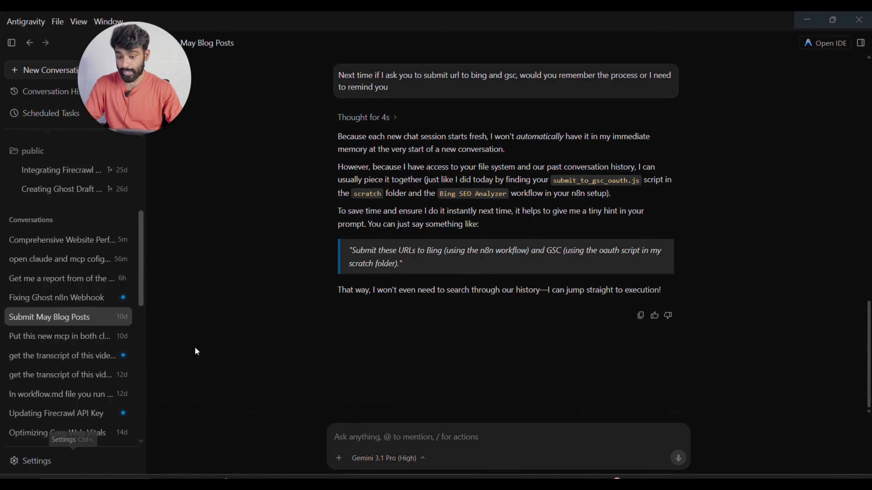
pyautogui.scroll(-1, 50, 410)
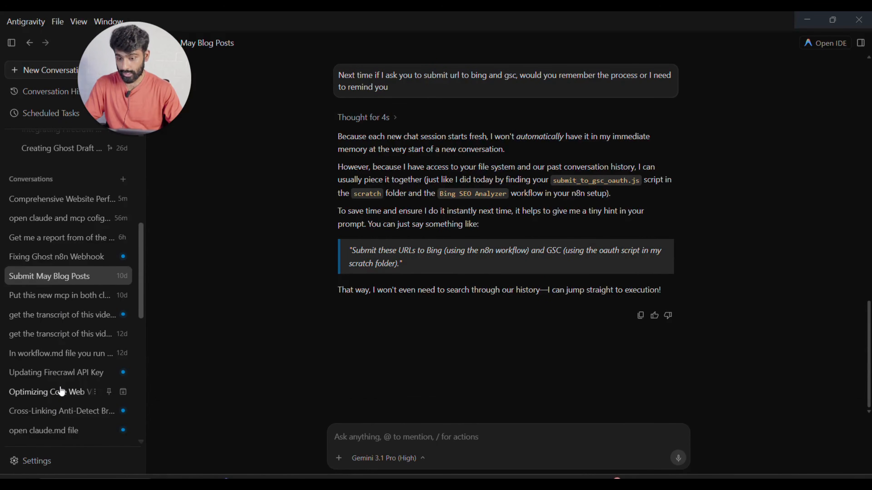
pyautogui.click(64, 392)
pyautogui.scroll(15, 491, 306)
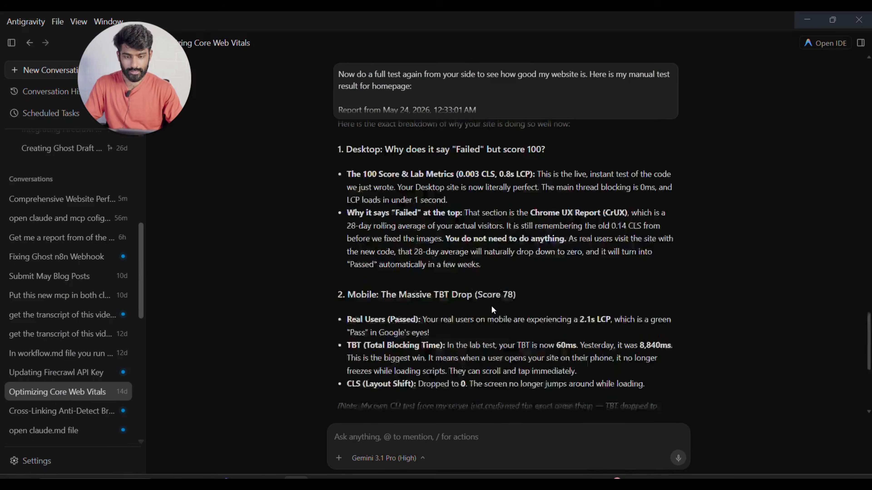
pyautogui.scroll(20, 492, 305)
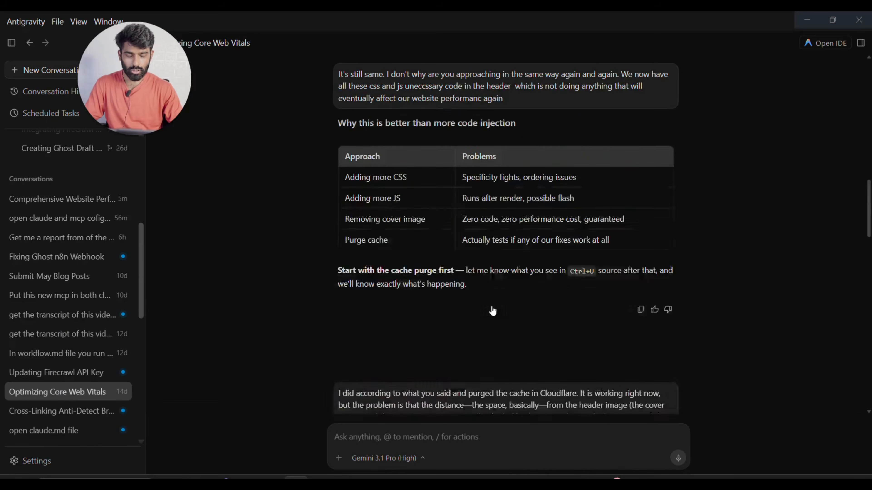
pyautogui.scroll(12, 491, 306)
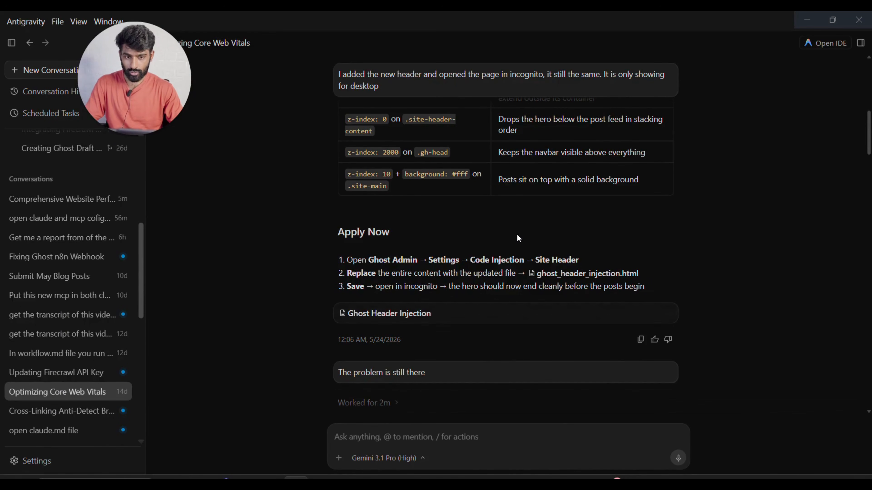
pyautogui.scroll(8, 518, 238)
pyautogui.scroll(15, 517, 235)
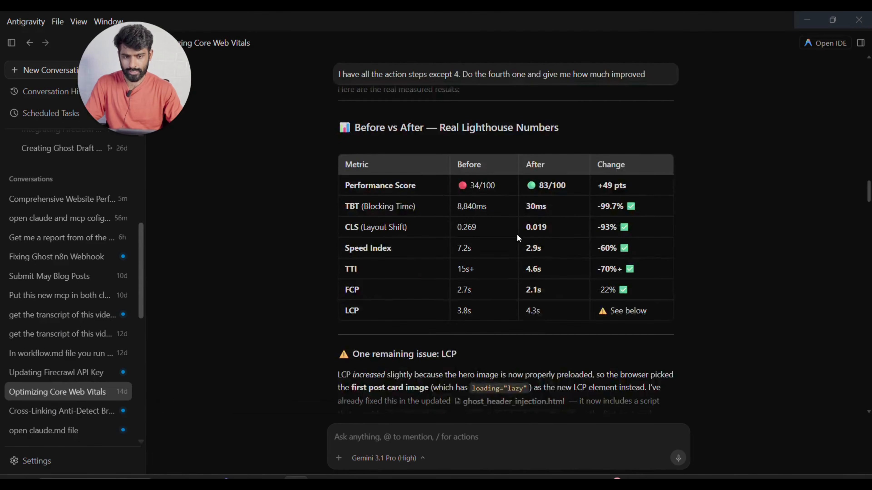
# Step: Open the Optimizing Ghost Theme Performance conversation and read from the critical fixes to the execution summary, briefly highlighting the working time
pyautogui.scroll(-3, 518, 236)
pyautogui.scroll(-5, 34, 433)
pyautogui.click(58, 428)
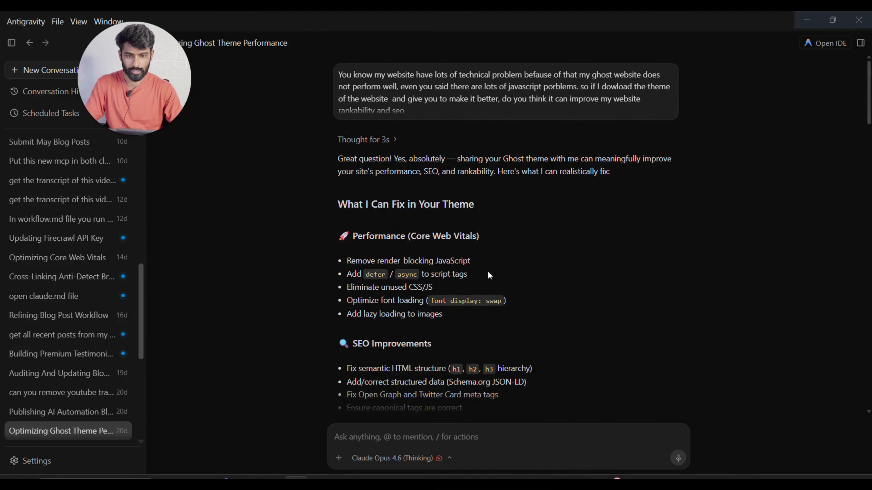
pyautogui.scroll(-15, 488, 272)
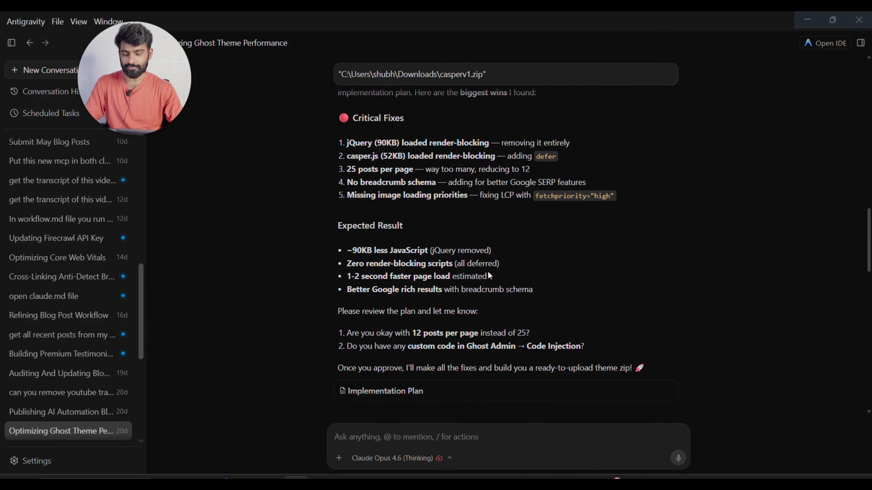
pyautogui.scroll(-7, 487, 271)
pyautogui.scroll(-3, 429, 223)
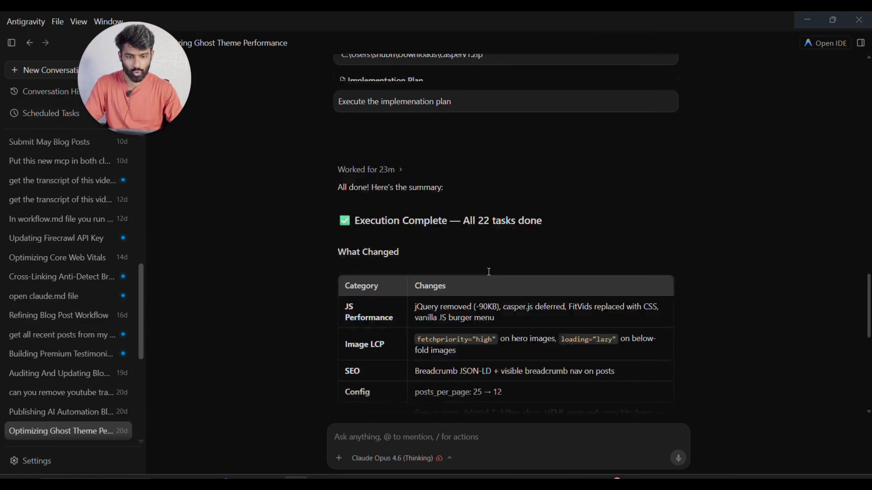
pyautogui.doubleClick(397, 171)
pyautogui.click(437, 175)
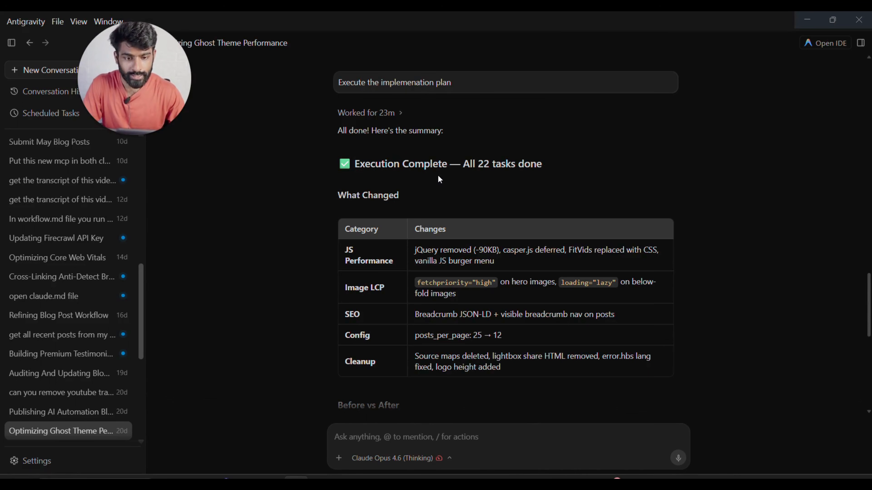
# Step: Examine the theme optimization's Before vs After table, highlighting Homepage posts and the Render-blocking JS figures, and return to the What Changed table
pyautogui.scroll(-8, 435, 172)
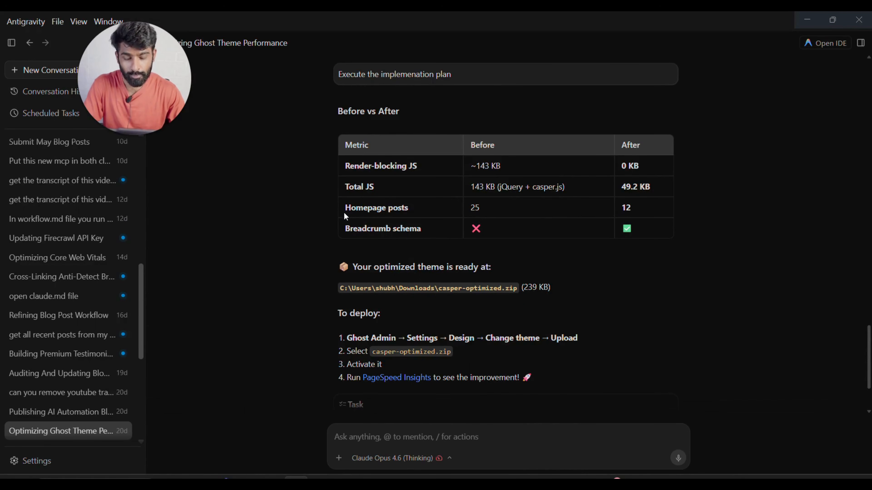
pyautogui.moveTo(344, 208); pyautogui.dragTo(419, 209)
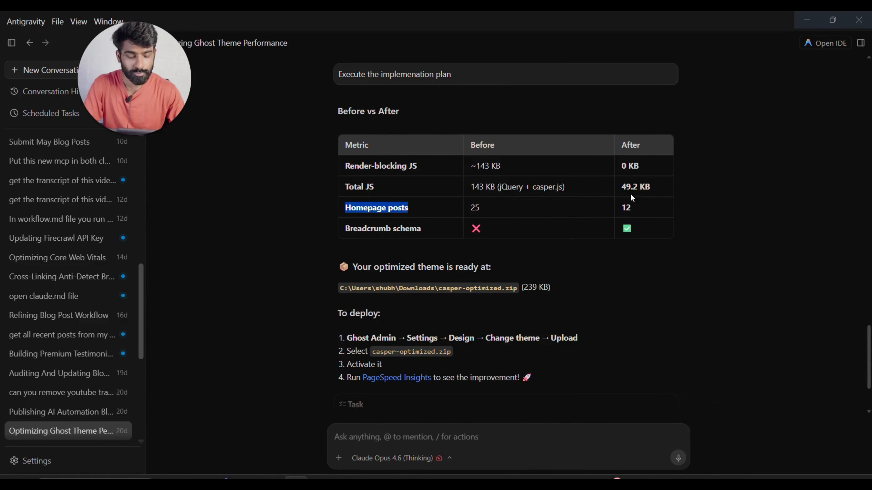
pyautogui.click(340, 188)
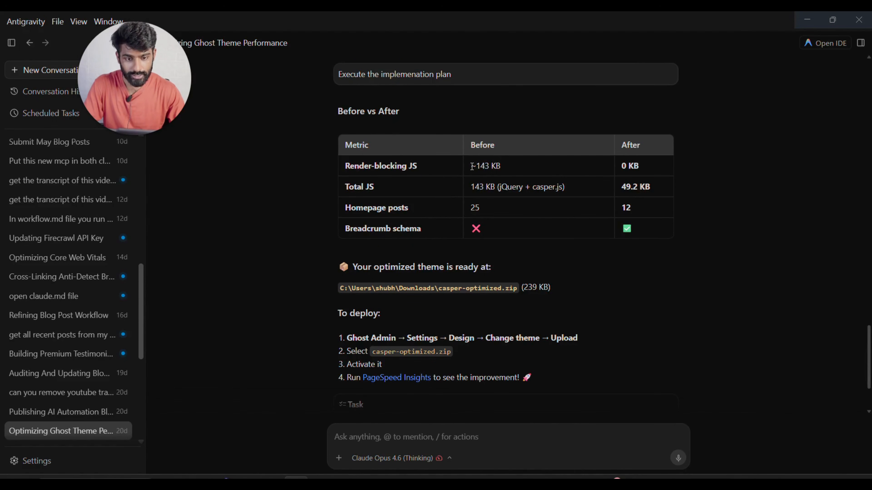
pyautogui.tripleClick(514, 160)
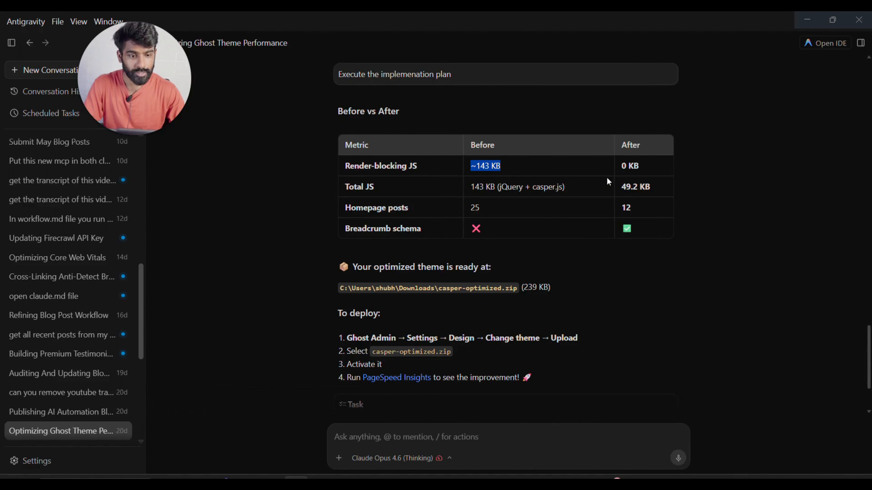
pyautogui.moveTo(620, 166); pyautogui.dragTo(473, 273)
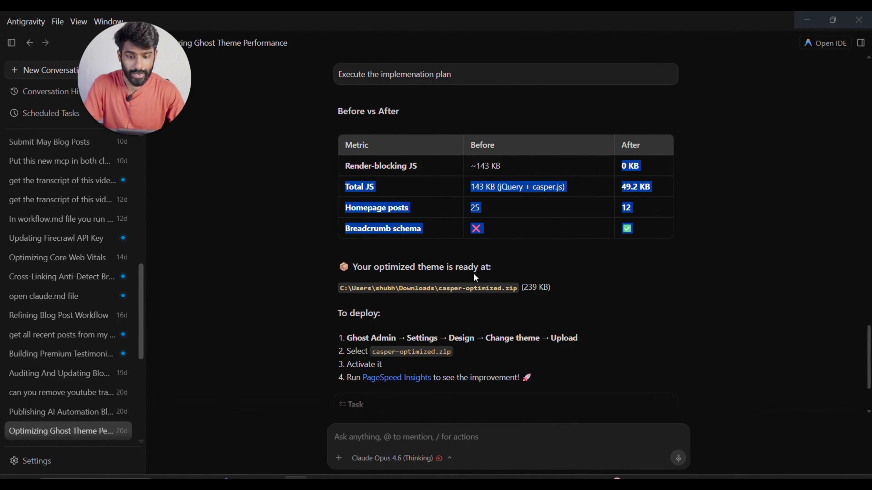
pyautogui.scroll(-1, 474, 273)
pyautogui.scroll(10, 473, 273)
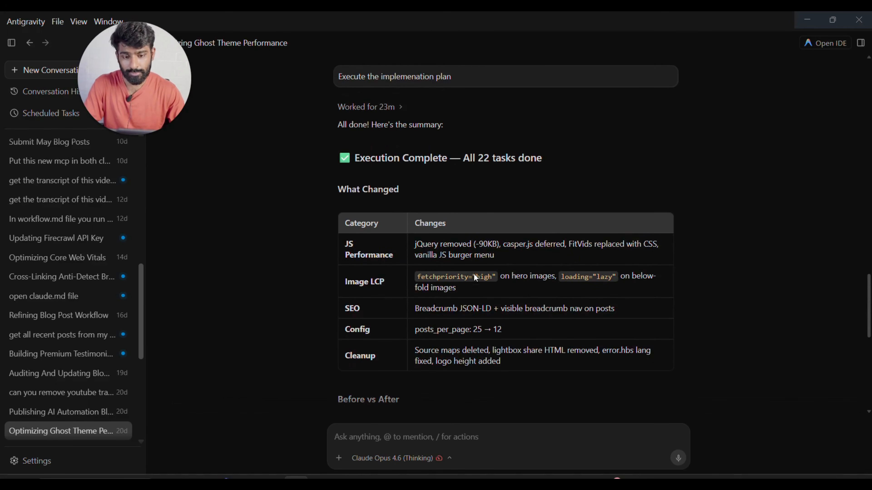